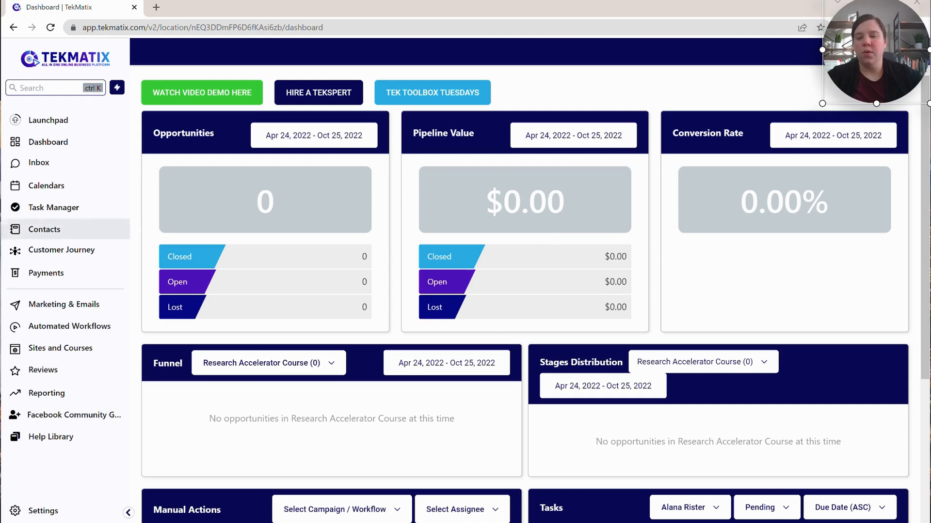
# Open the Products page of Memberships and Courses within Sites and Courses
pyautogui.click(63, 353)
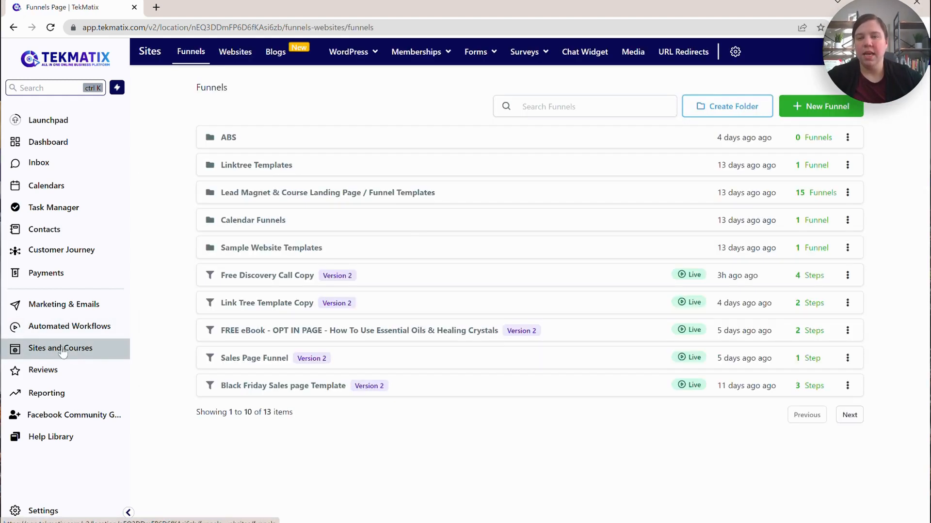
pyautogui.moveTo(410, 67)
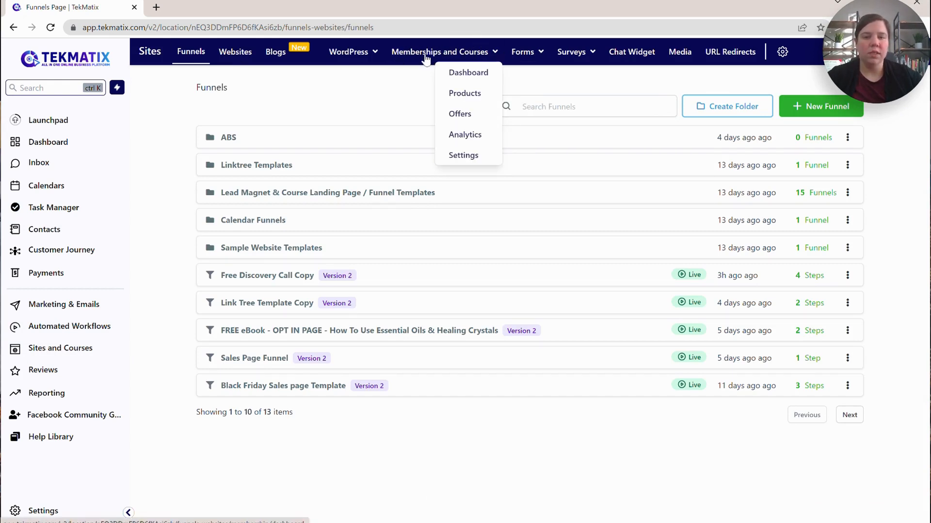
pyautogui.click(461, 97)
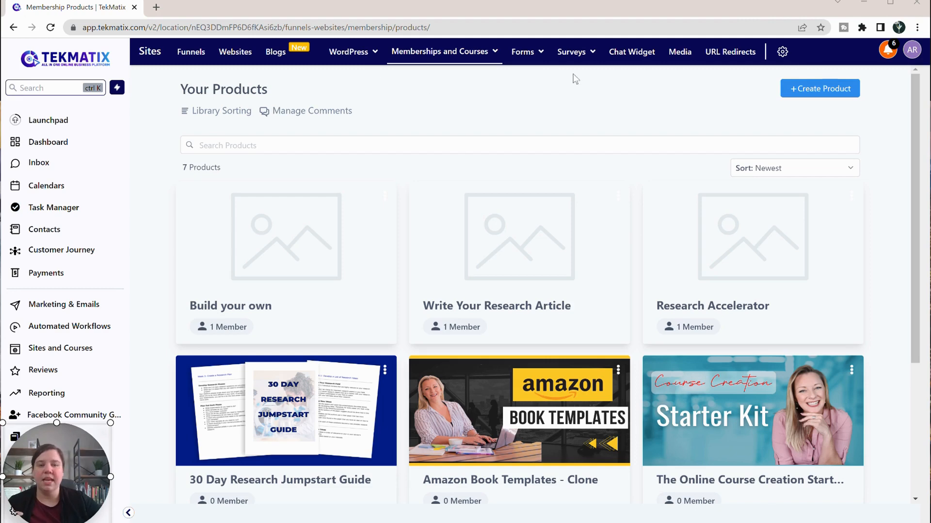
# Create a product from the Build your own template and name it Test Product
pyautogui.click(806, 92)
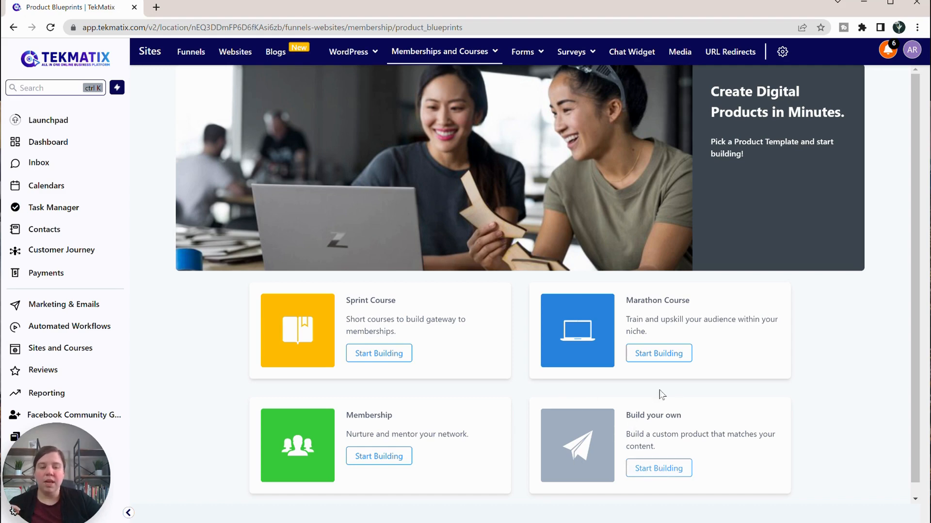
pyautogui.click(652, 469)
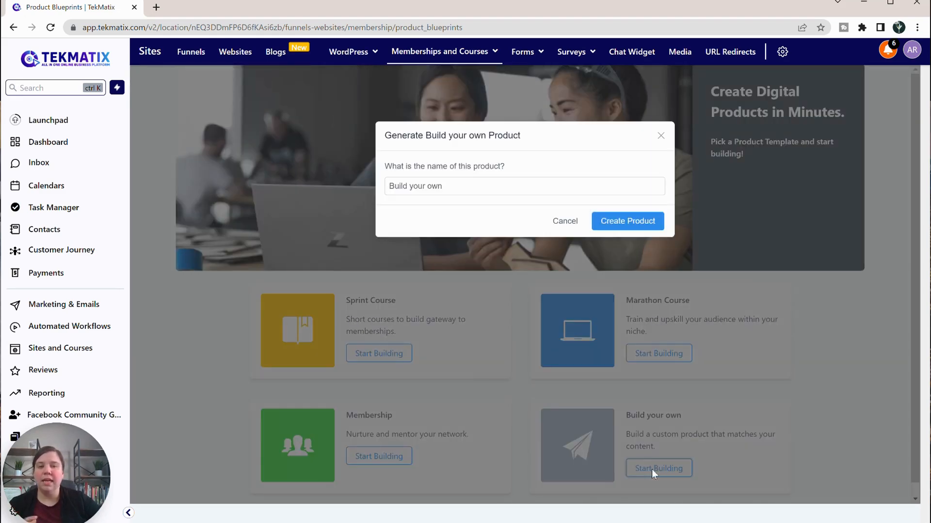
pyautogui.moveTo(452, 186); pyautogui.dragTo(389, 202)
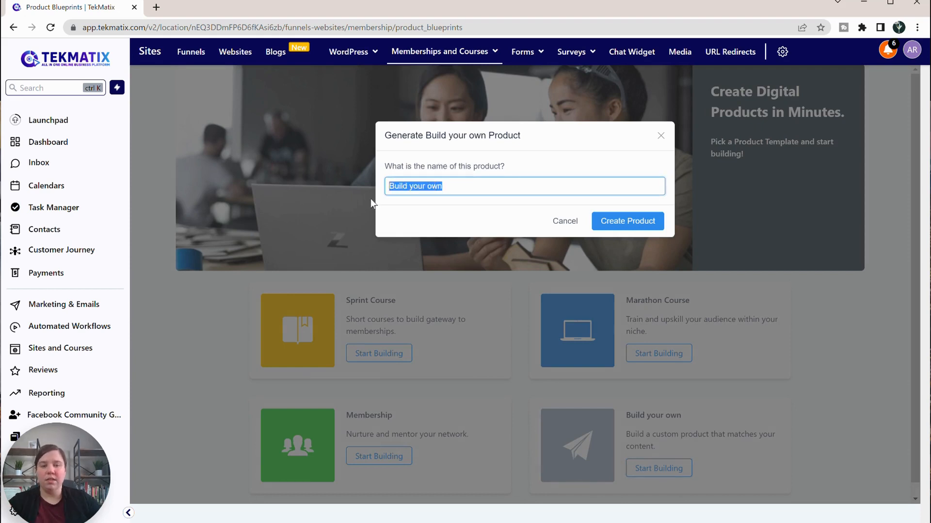
pyautogui.write('Test Product')
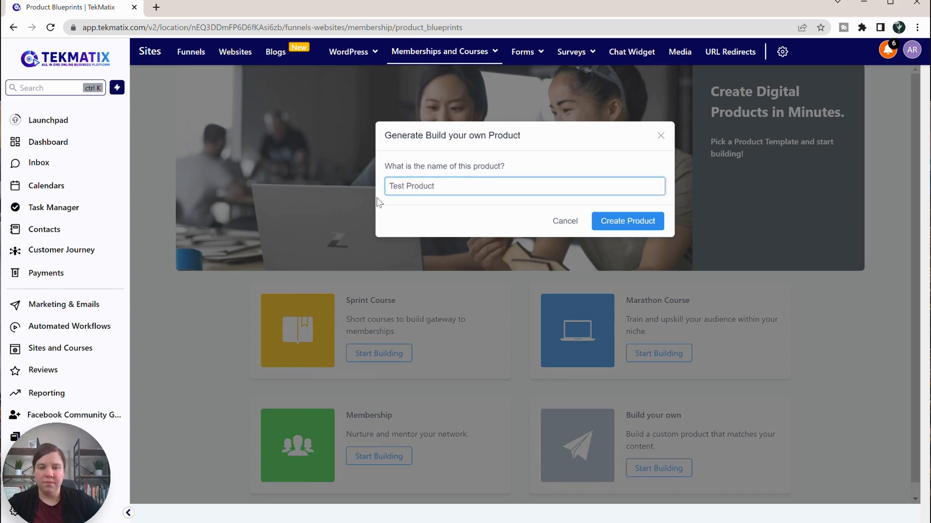
pyautogui.press('Return')
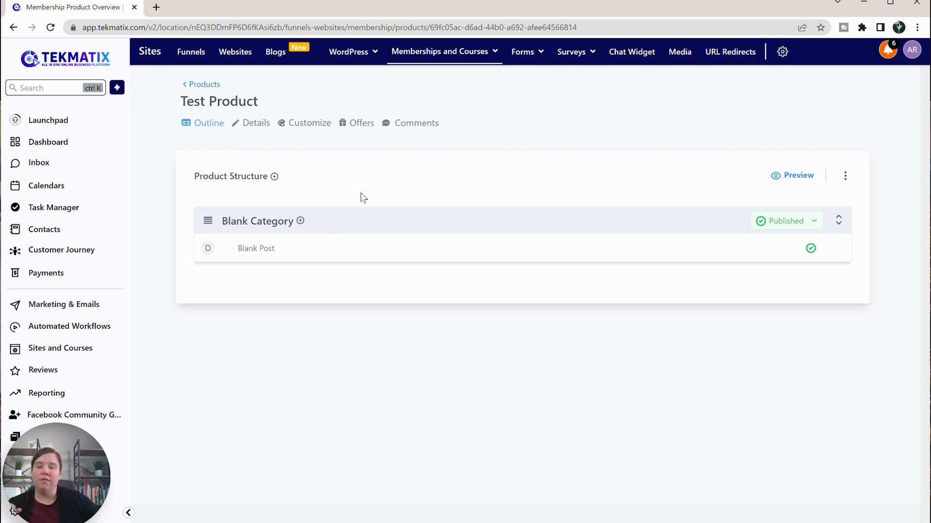
# Examine Test Product's details, including title, description, thumbnail, and the Customization fields for instructor and images
pyautogui.click(251, 127)
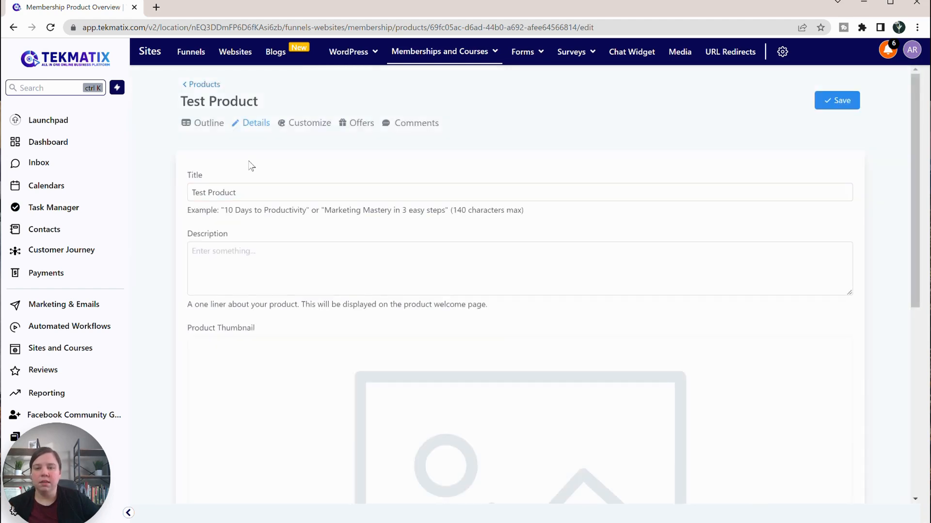
pyautogui.click(212, 195)
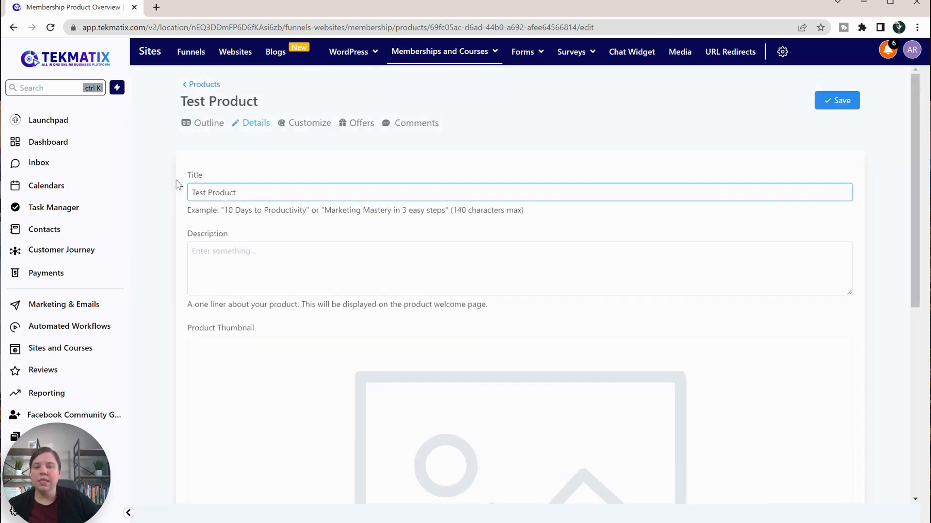
pyautogui.click(235, 280)
pyautogui.scroll(-7, 234, 279)
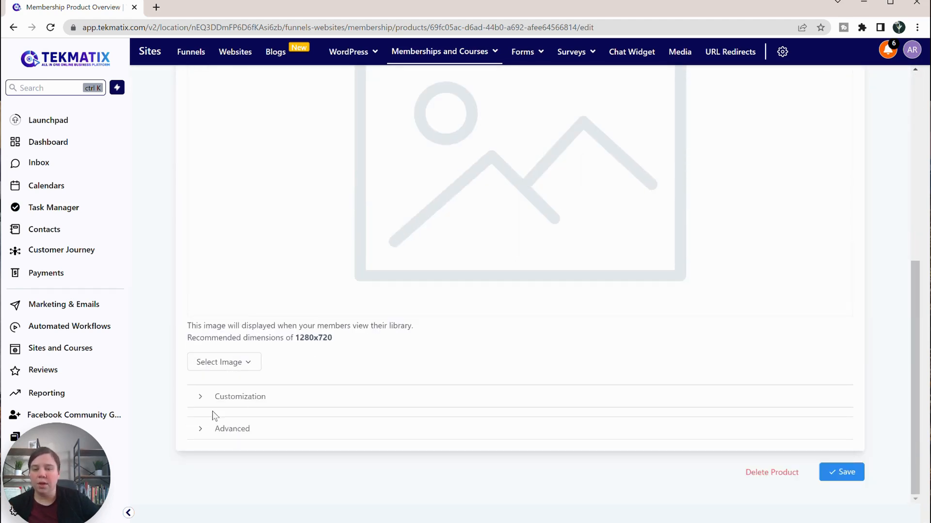
pyautogui.click(209, 397)
pyautogui.scroll(-6, 368, 369)
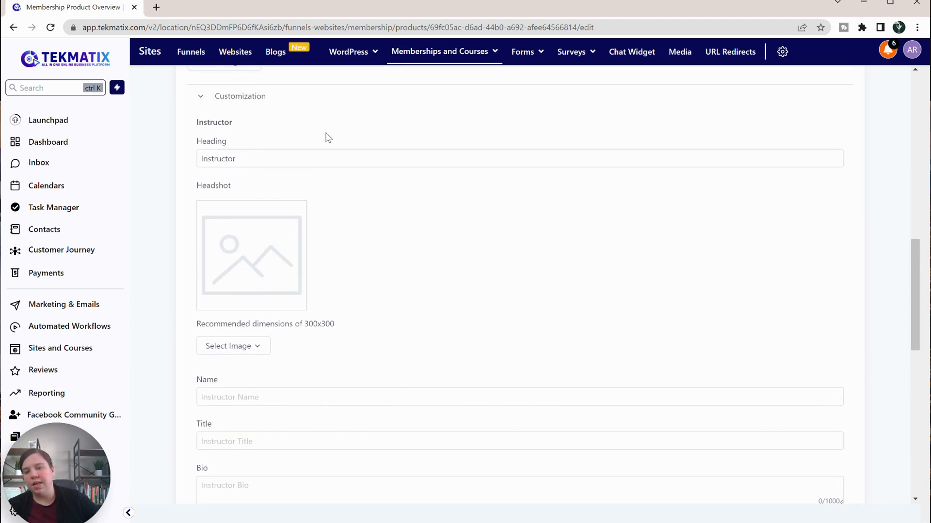
pyautogui.scroll(-5, 411, 285)
pyautogui.scroll(-4, 410, 285)
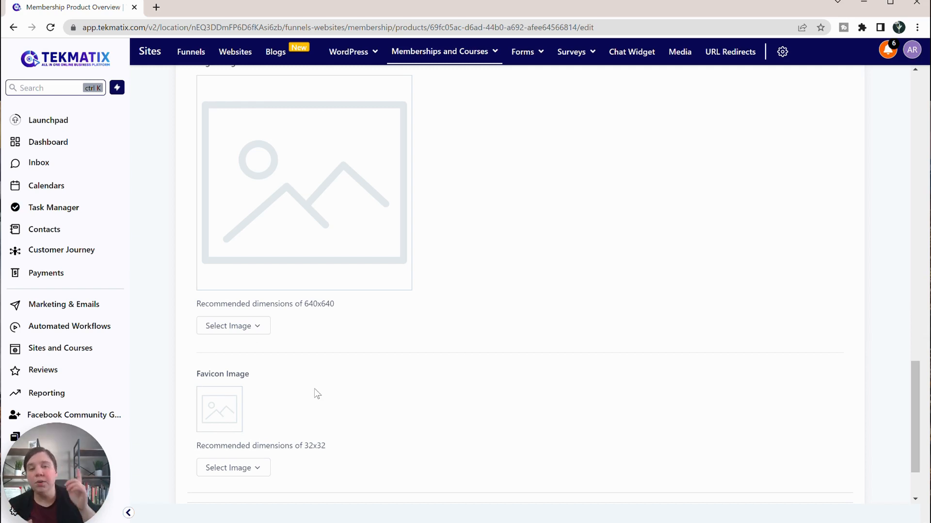
pyautogui.scroll(-2, 417, 404)
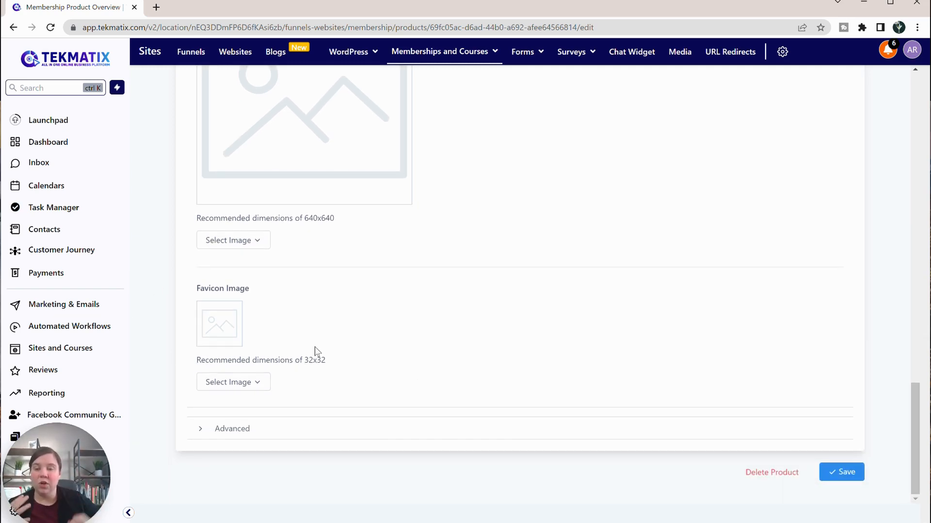
pyautogui.scroll(18, 318, 352)
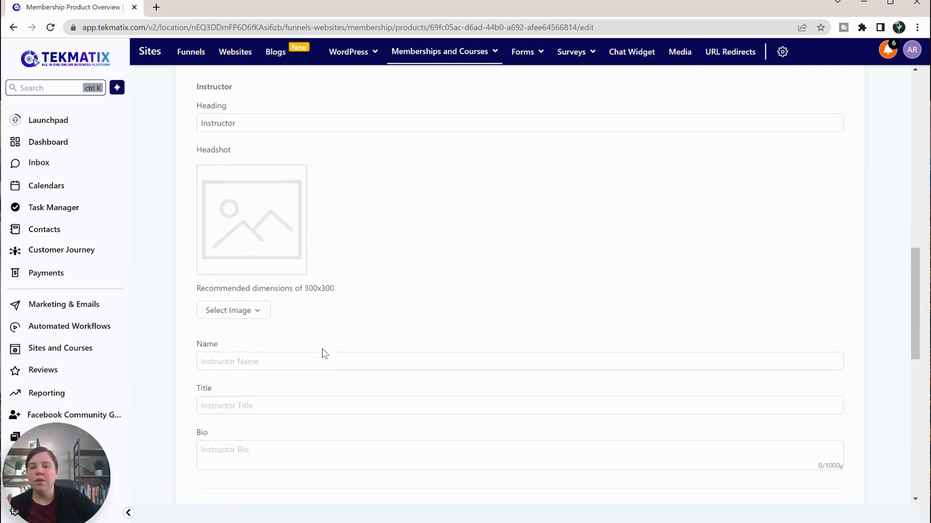
pyautogui.scroll(5, 324, 354)
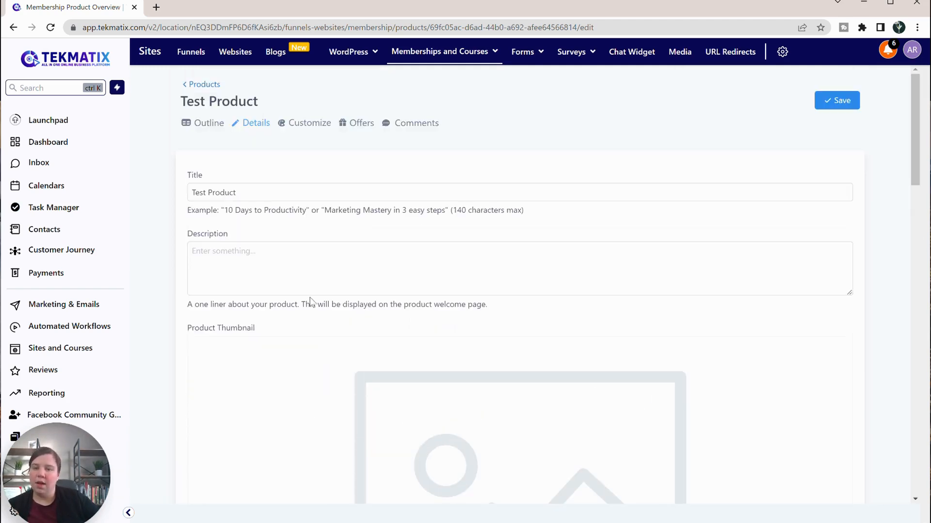
# Review the themes available for Test Product and check its offers
pyautogui.click(298, 127)
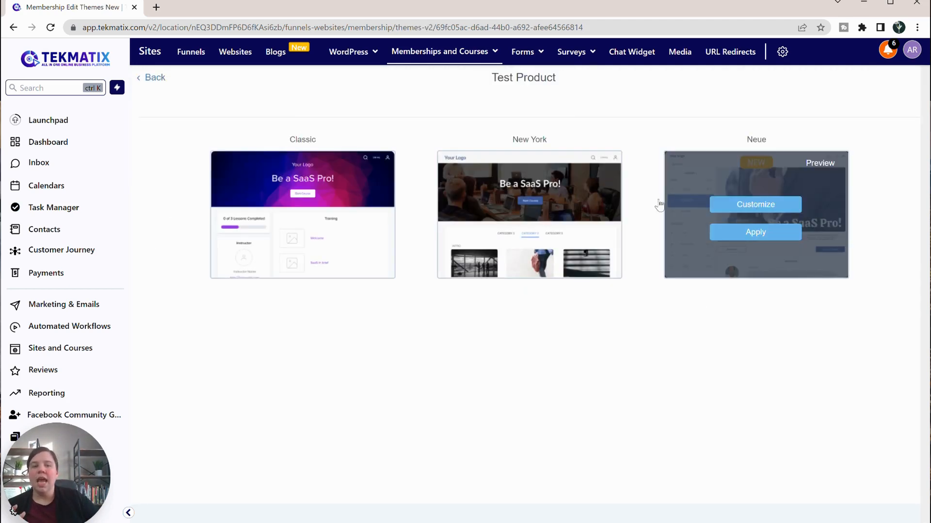
pyautogui.click(154, 78)
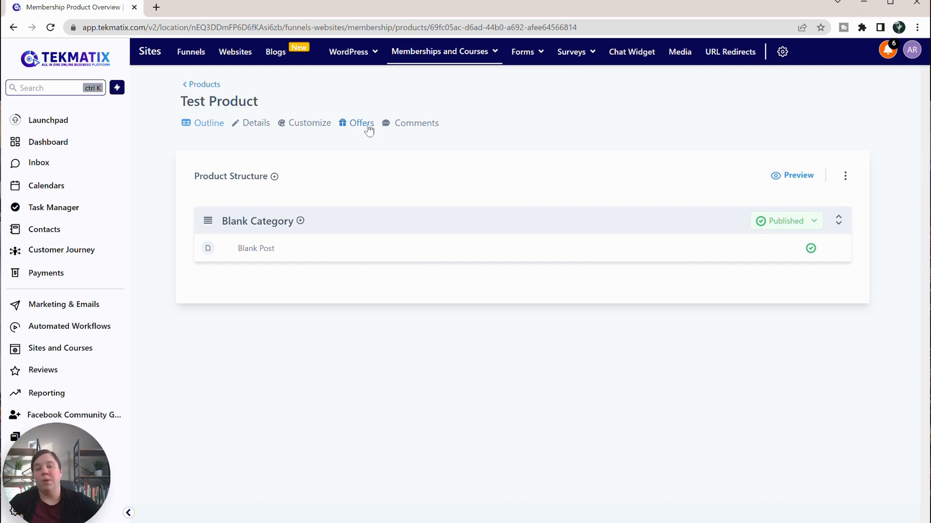
pyautogui.click(353, 123)
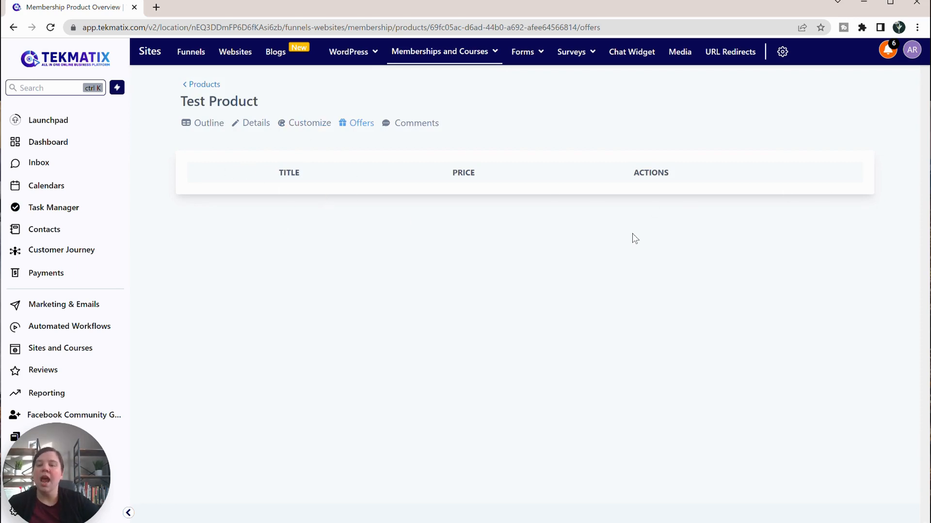
# Enable comments on Blank Post in Test Product's comment settings, and set them back to Hidden
pyautogui.click(402, 123)
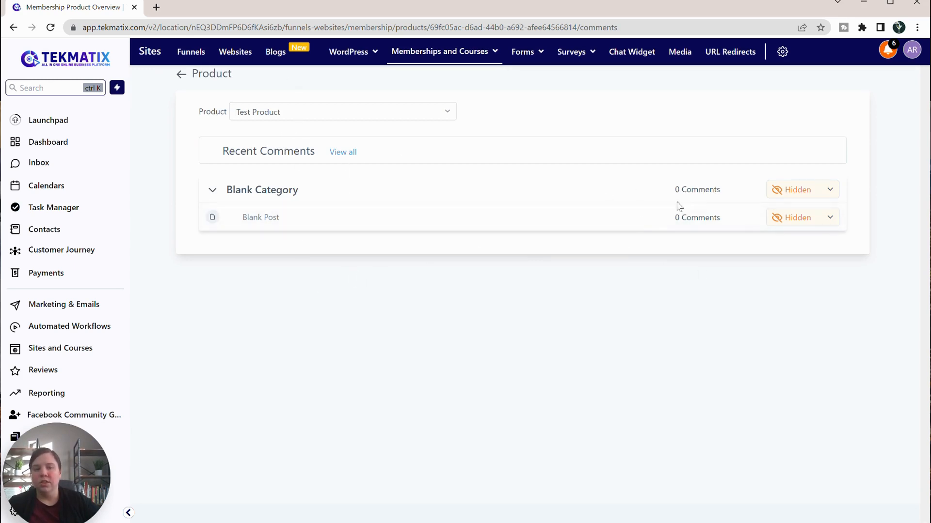
pyautogui.click(819, 222)
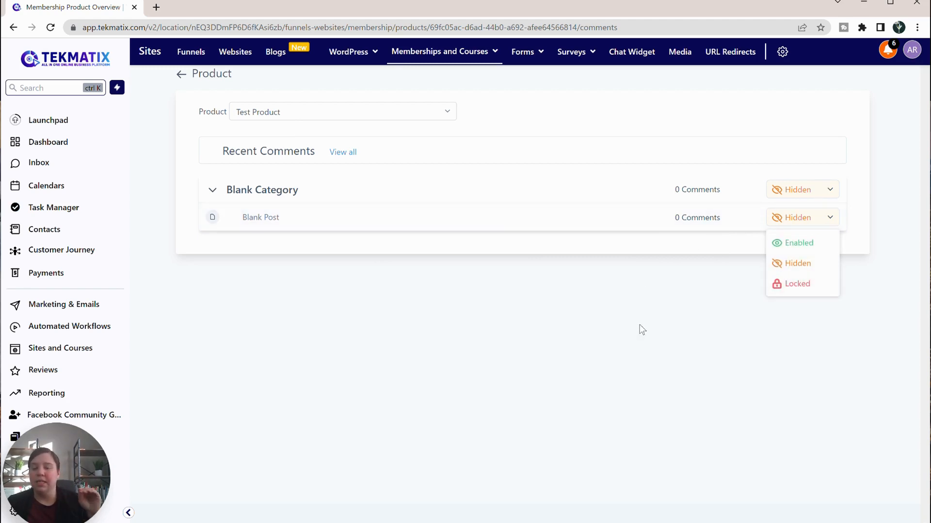
pyautogui.click(792, 243)
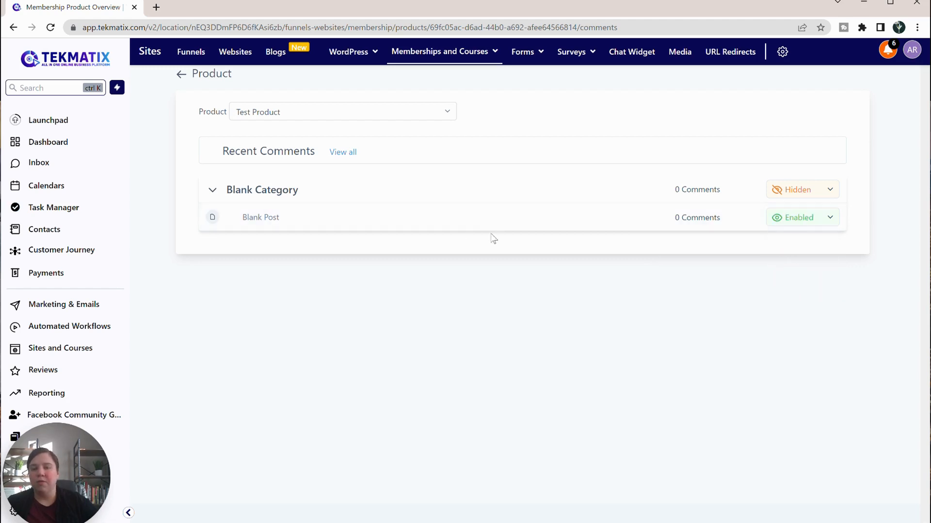
pyautogui.click(811, 216)
pyautogui.click(786, 264)
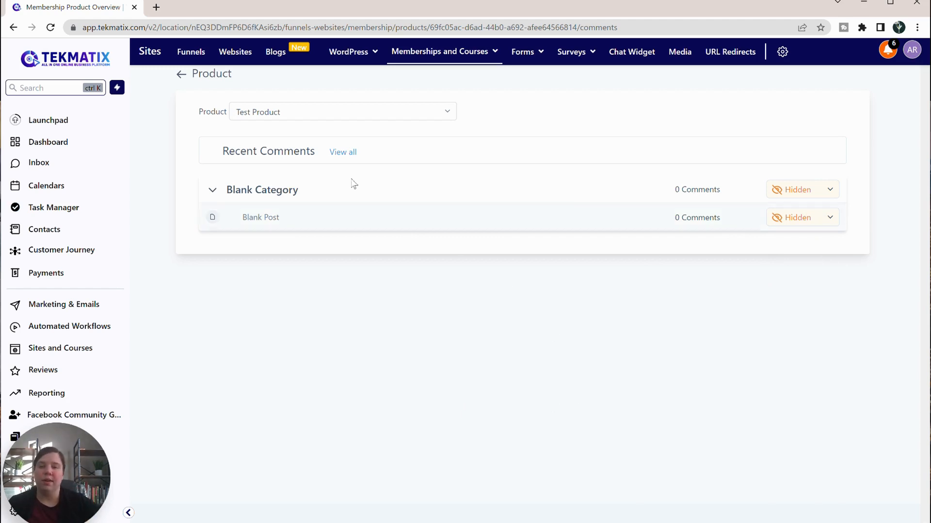
# Check the product choices in the comment settings and return to Test Product's outline
pyautogui.click(333, 113)
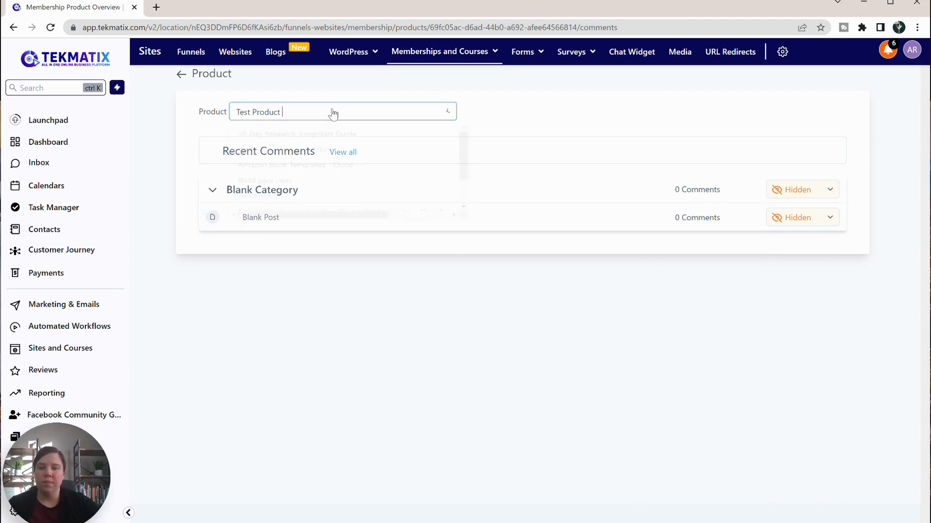
pyautogui.click(150, 119)
pyautogui.click(180, 75)
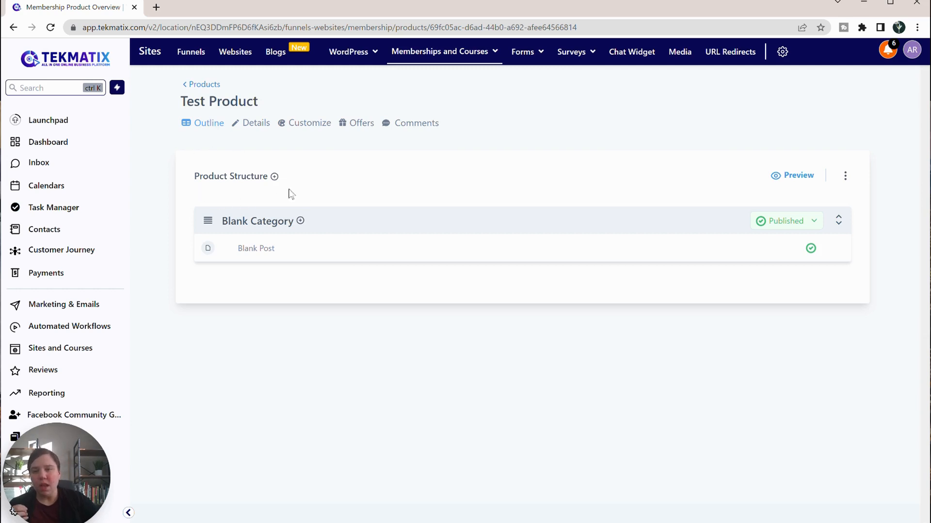
# Add a category titled Module 2 to the product structure
pyautogui.click(274, 177)
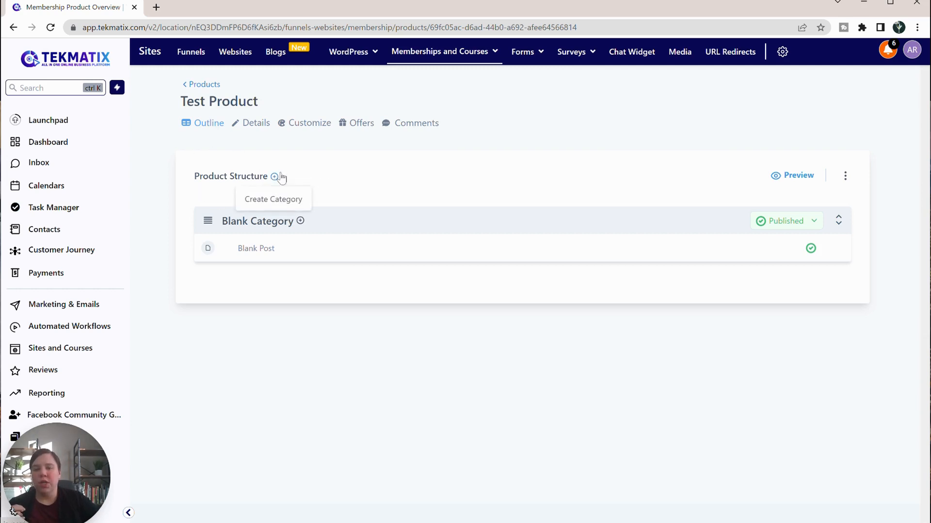
pyautogui.click(264, 200)
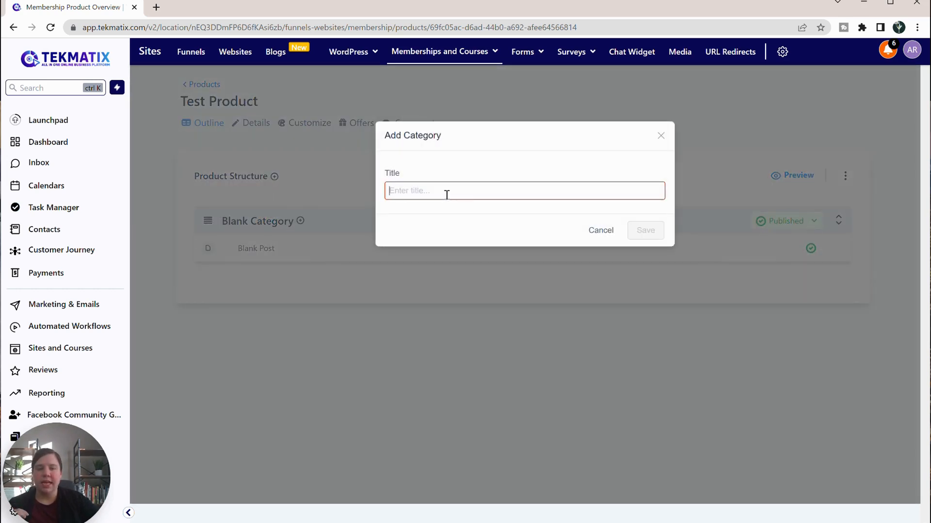
pyautogui.click(446, 193)
pyautogui.write('Module 2')
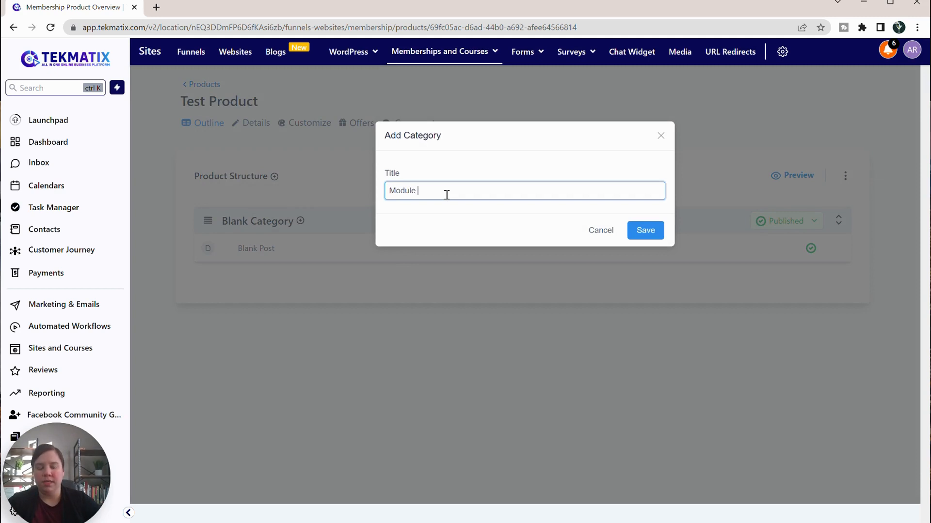
pyautogui.click(639, 231)
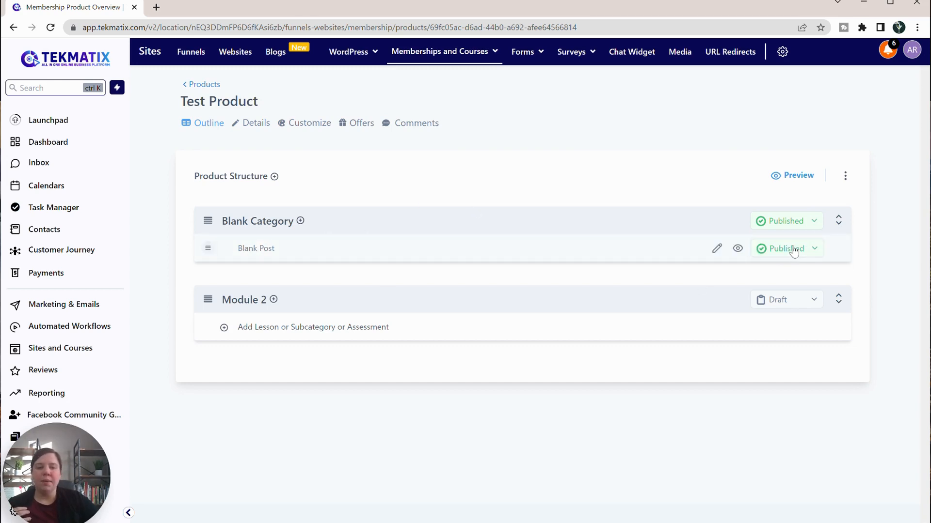
# Review the status options of Blank Post and Blank Category, keeping both as Published
pyautogui.click(795, 253)
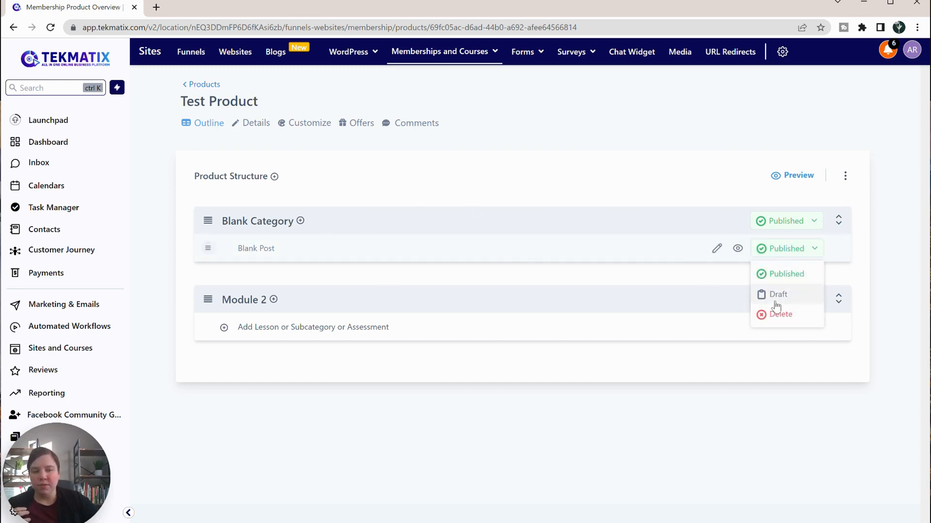
pyautogui.click(780, 275)
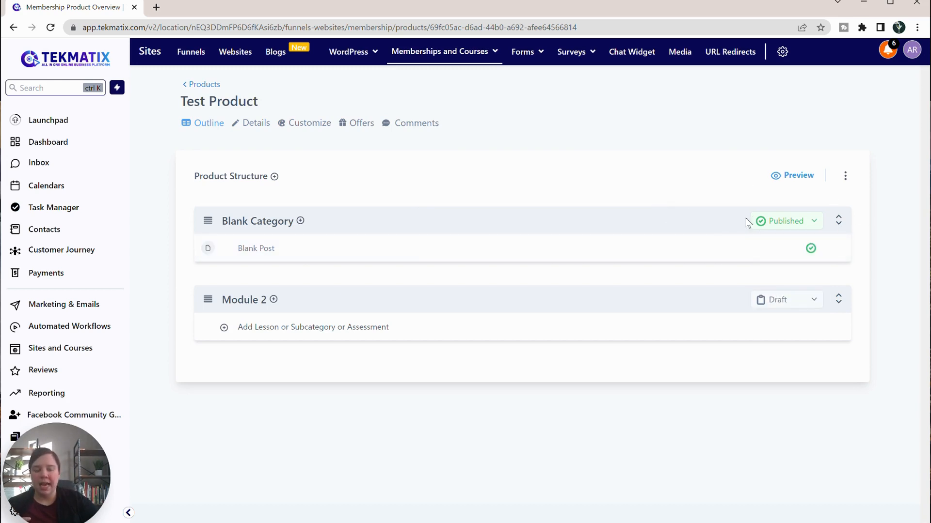
pyautogui.click(812, 223)
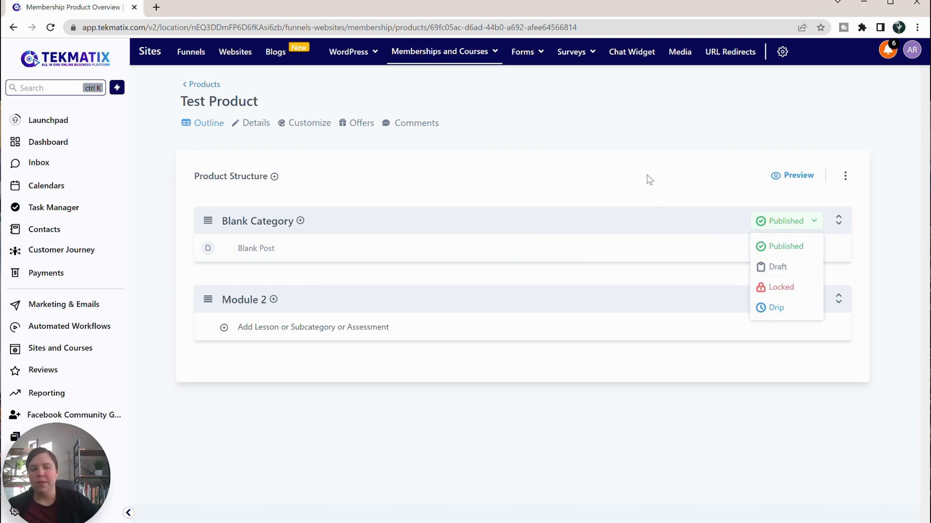
pyautogui.click(799, 222)
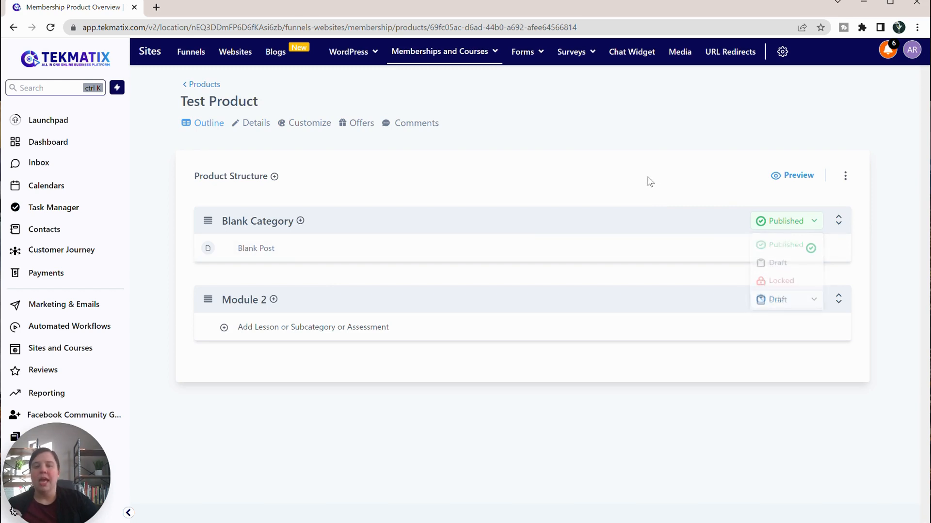
# Check which posts can be chosen to lock Blank Category, and close the lock settings without saving
pyautogui.click(807, 223)
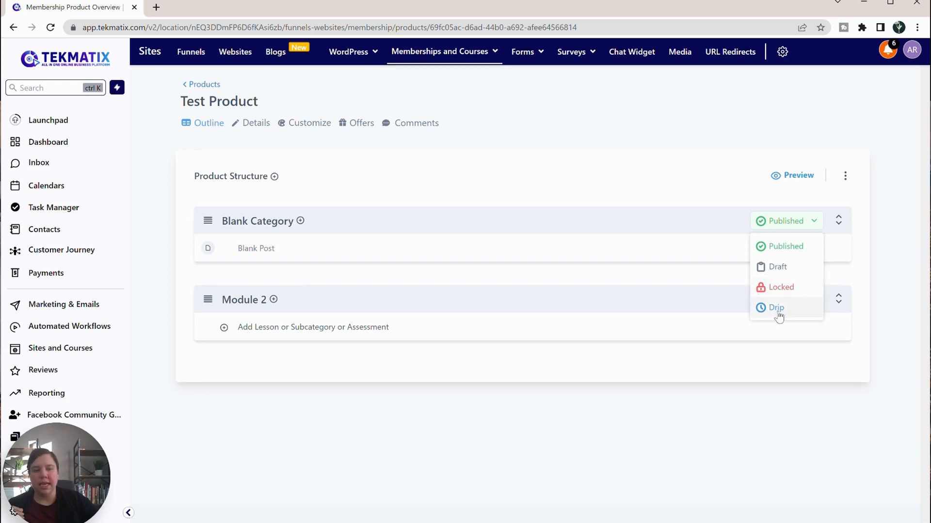
pyautogui.click(792, 287)
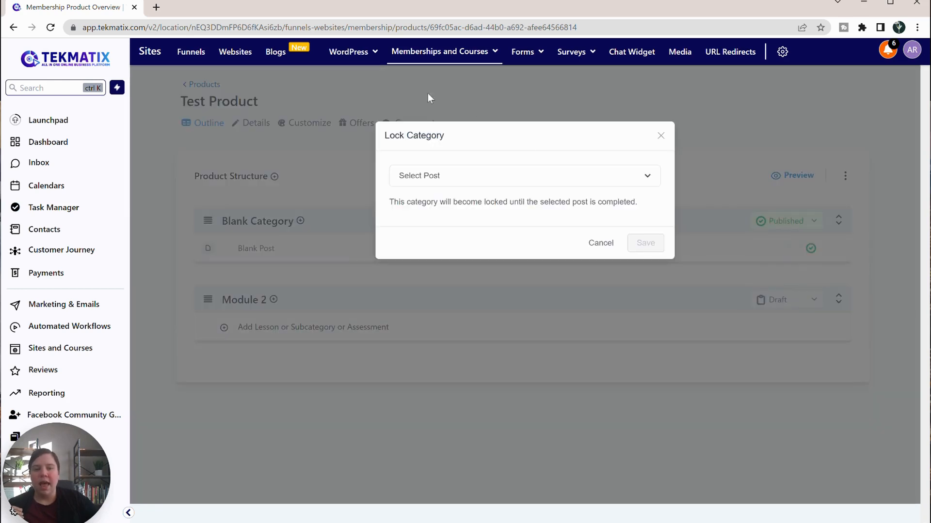
pyautogui.click(480, 177)
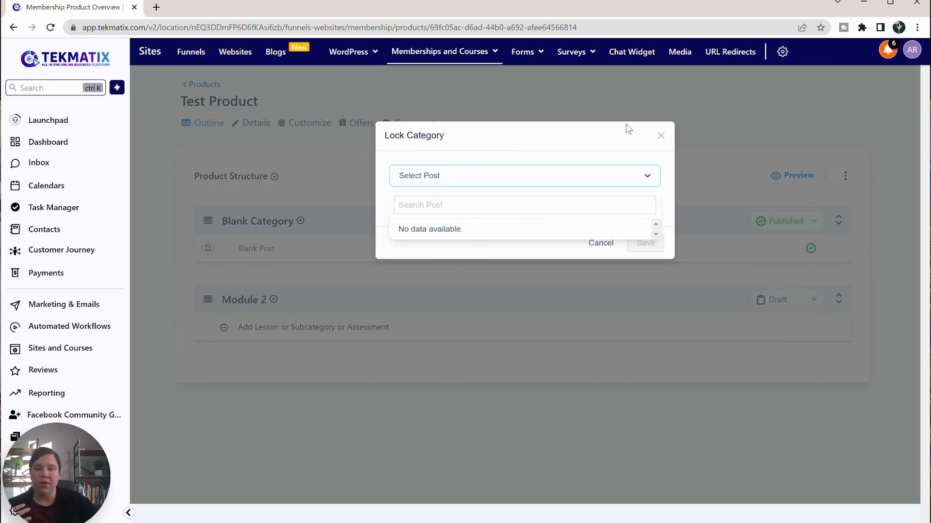
pyautogui.click(661, 135)
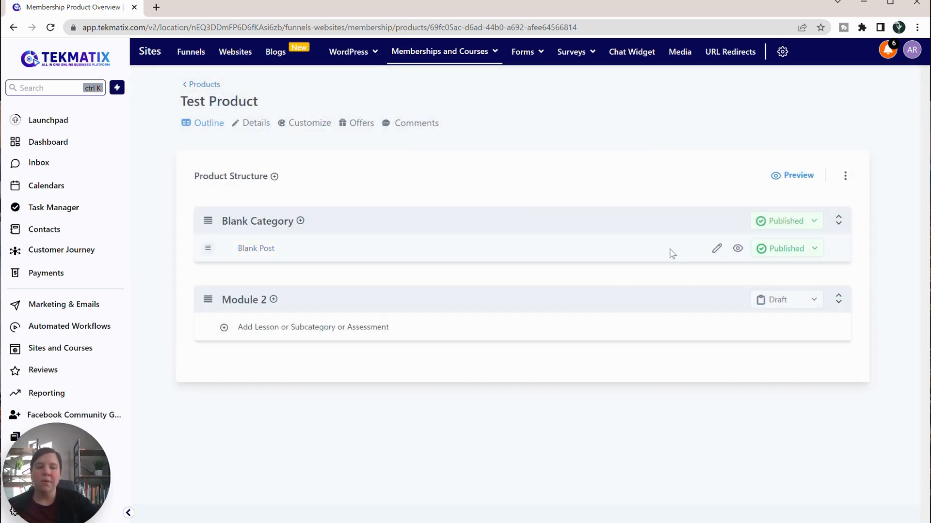
# Try a drip setting of 7 days for Blank Category and cancel it
pyautogui.click(805, 219)
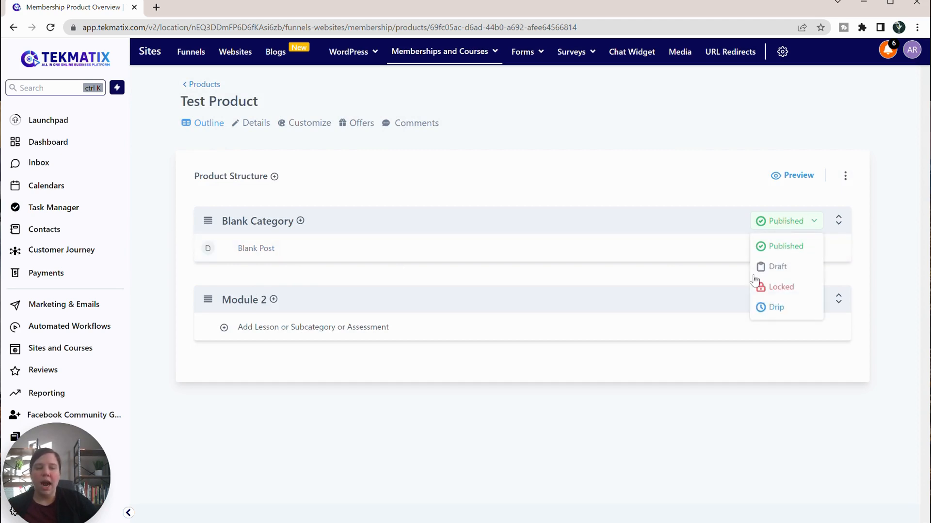
pyautogui.click(774, 307)
pyautogui.click(420, 194)
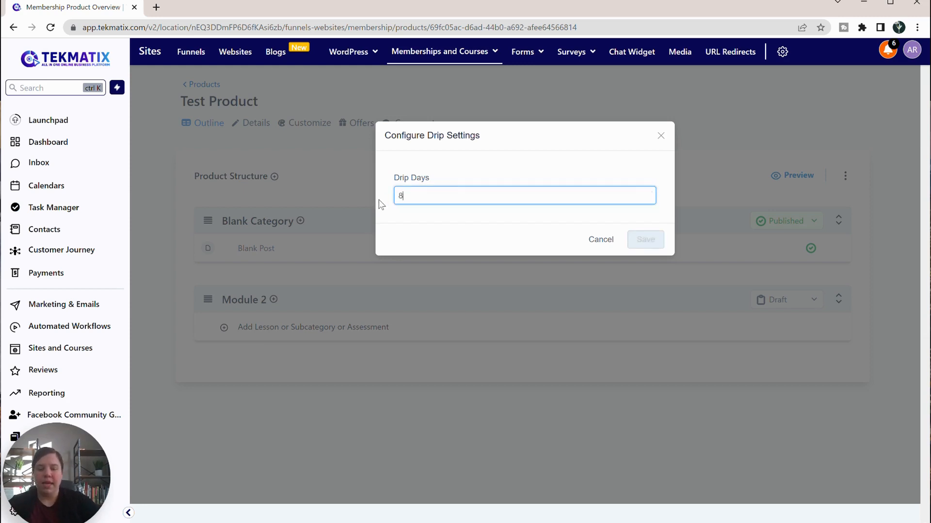
pyautogui.press('BackSpace')
pyautogui.write('7')
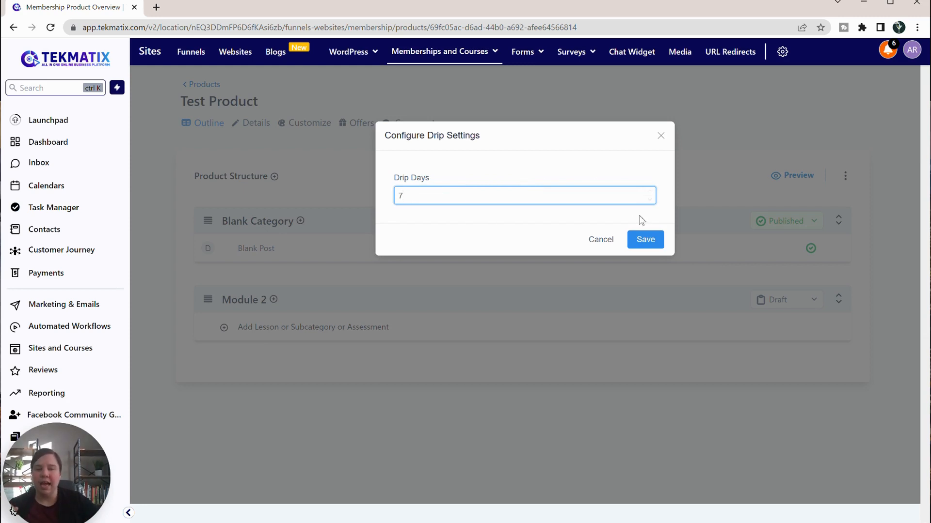
pyautogui.click(599, 239)
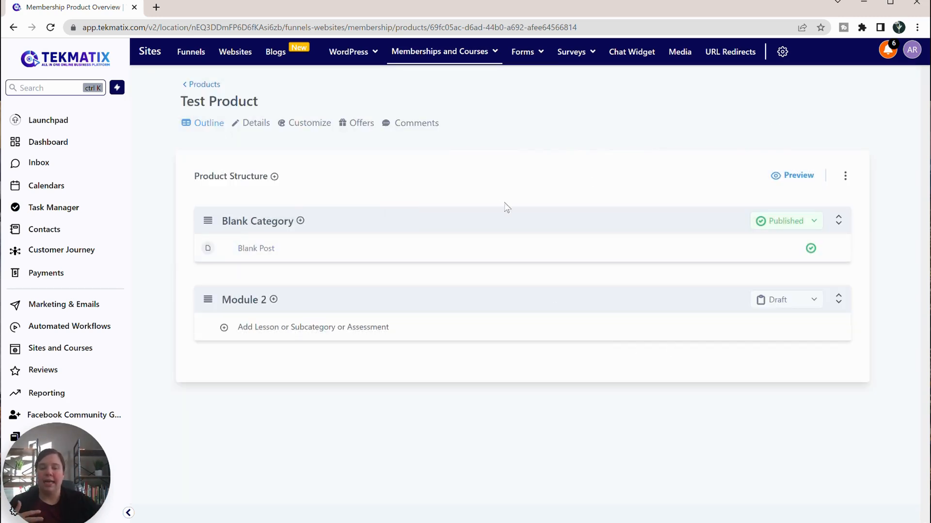
# Open Blank Category's details and replace its title with Module
pyautogui.click(244, 223)
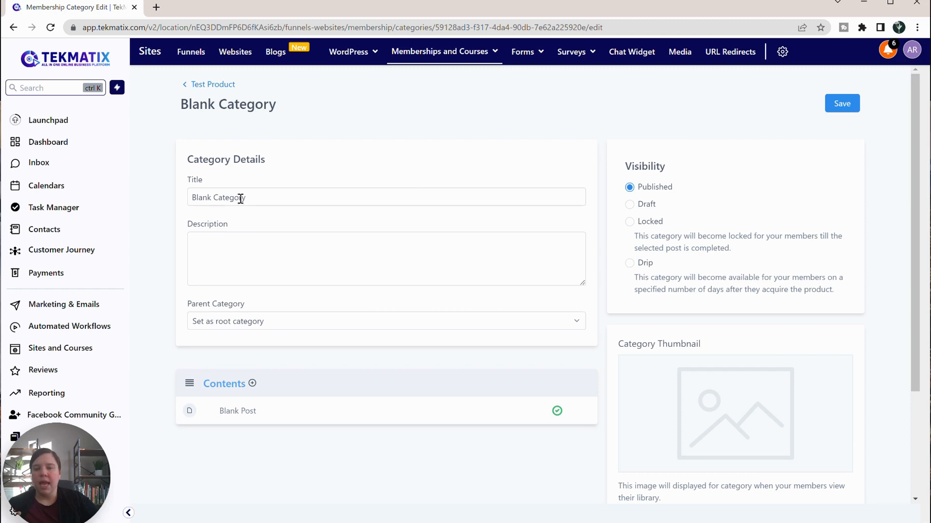
pyautogui.moveTo(254, 201); pyautogui.dragTo(139, 204)
pyautogui.write('Module')
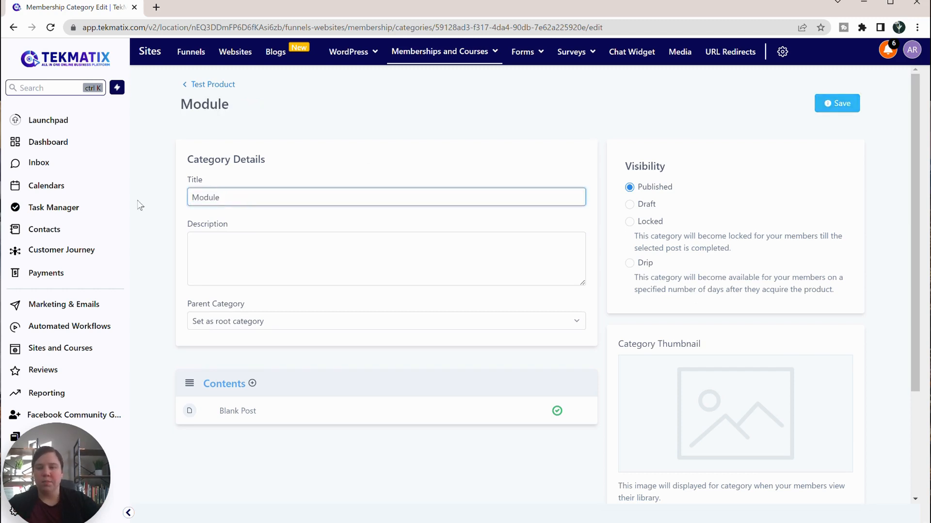
# Review the category's description, parent category choices and thumbnail settings, keeping it as a root category
pyautogui.click(243, 248)
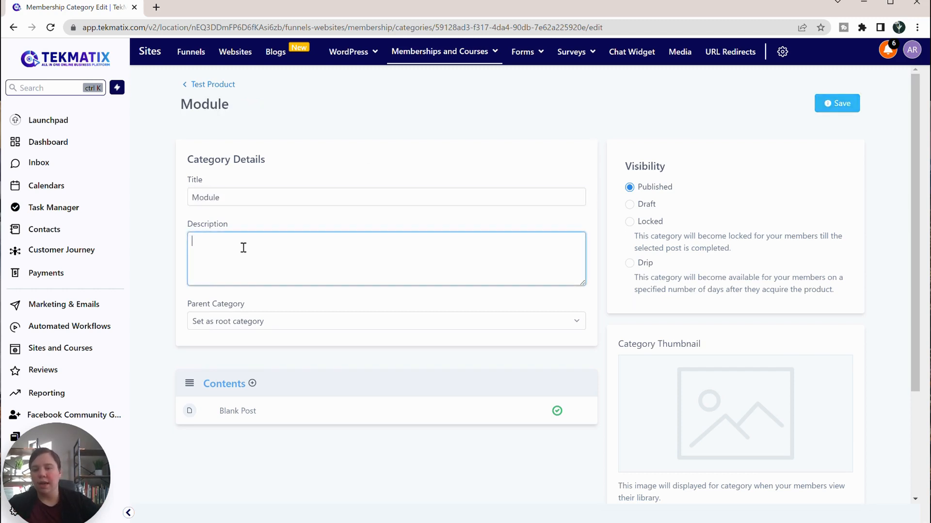
pyautogui.click(271, 329)
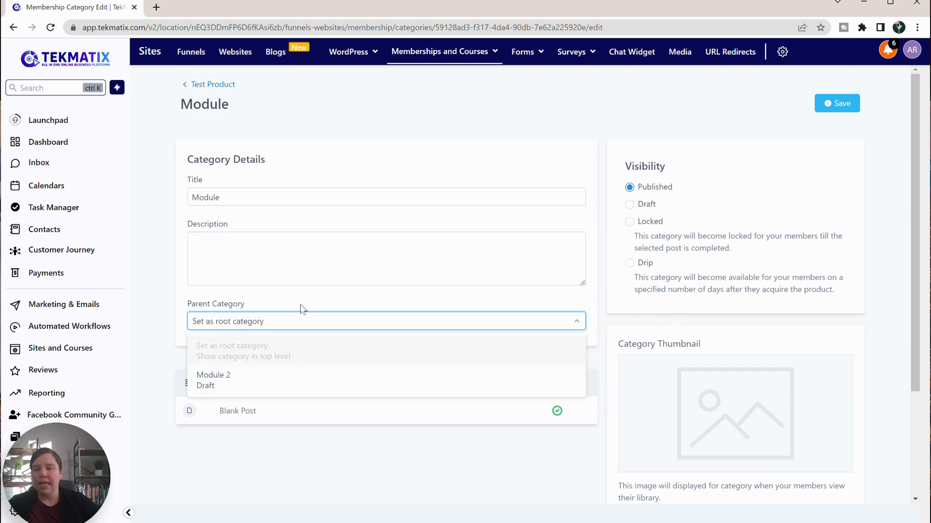
pyautogui.click(379, 148)
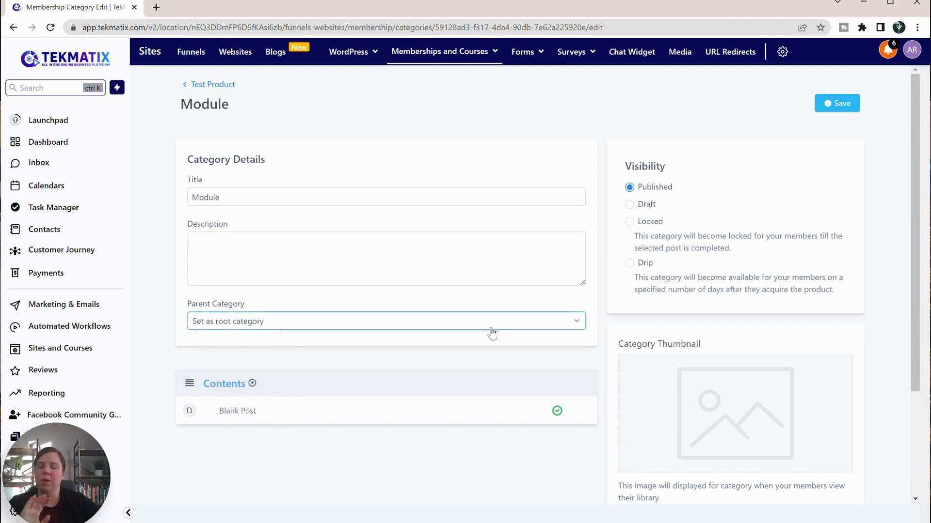
pyautogui.scroll(-2, 491, 333)
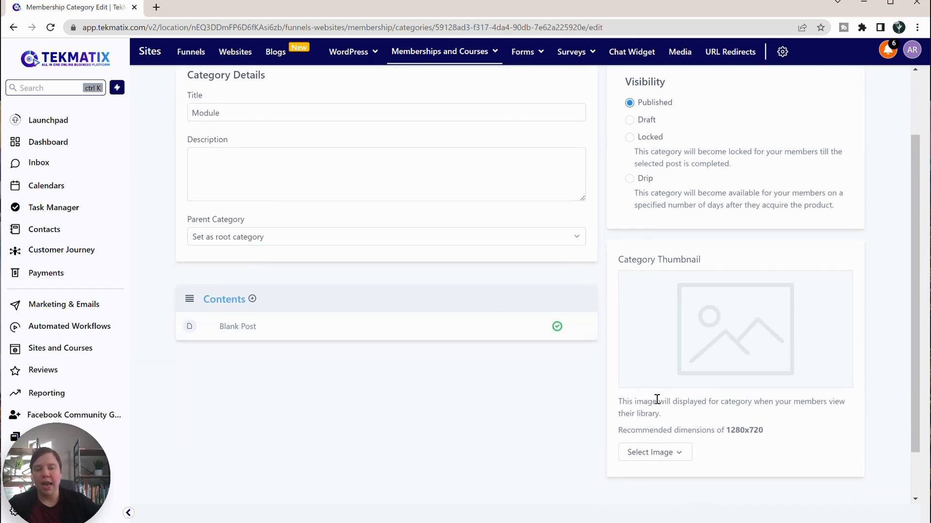
pyautogui.scroll(2, 657, 399)
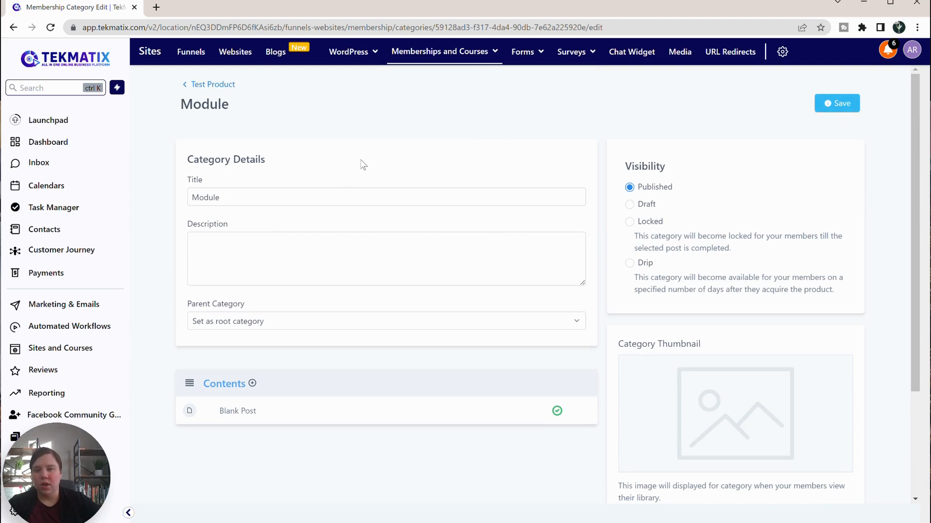
# Complete the category title as Module 1, save it and return to Test Product's outline
pyautogui.click(339, 195)
pyautogui.write('q')
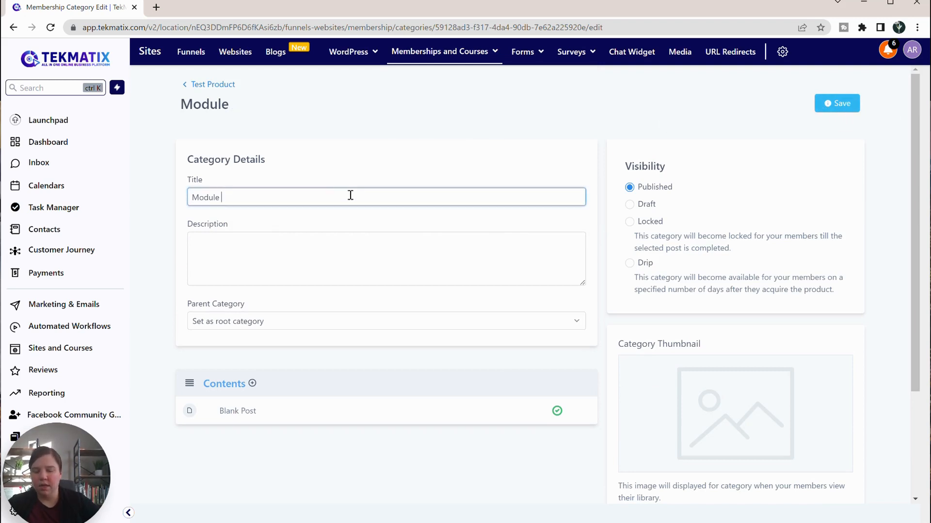
pyautogui.click(836, 104)
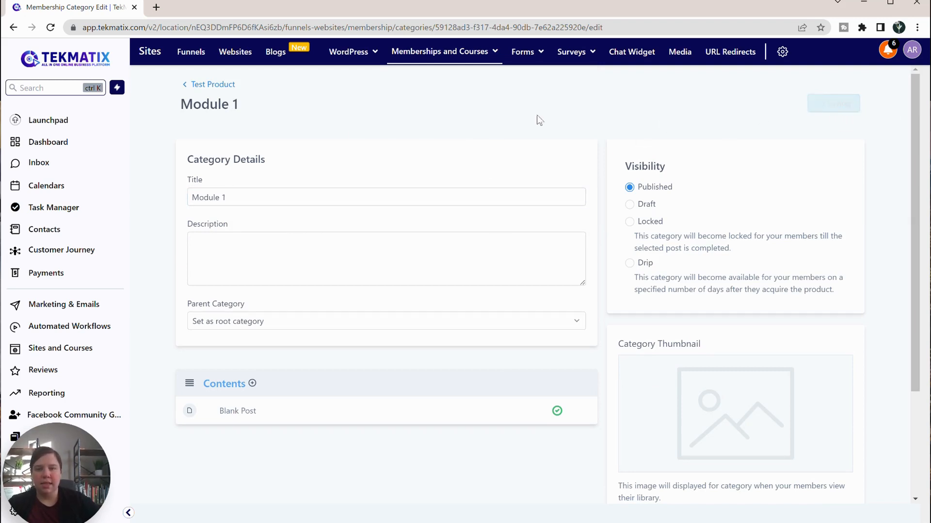
pyautogui.click(196, 85)
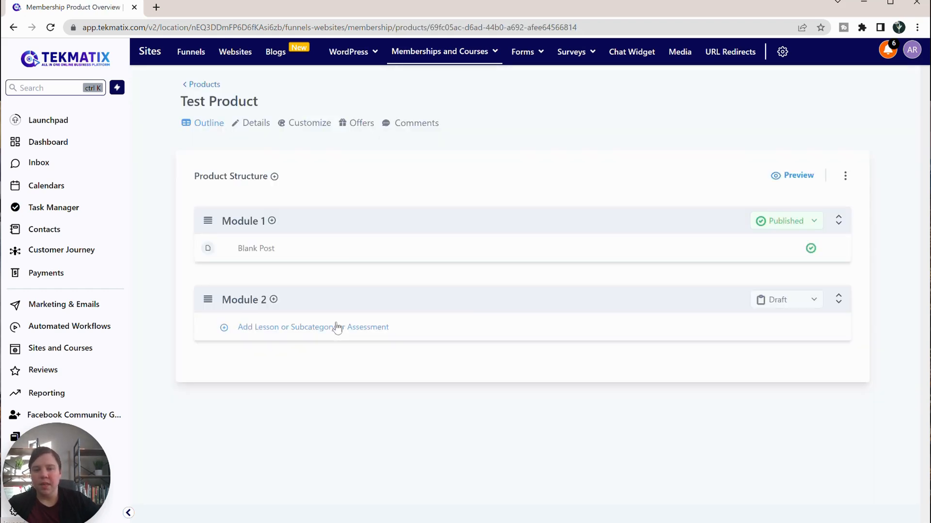
# Add a subcategory titled Module 1: Topic 1 under Module 1
pyautogui.click(272, 220)
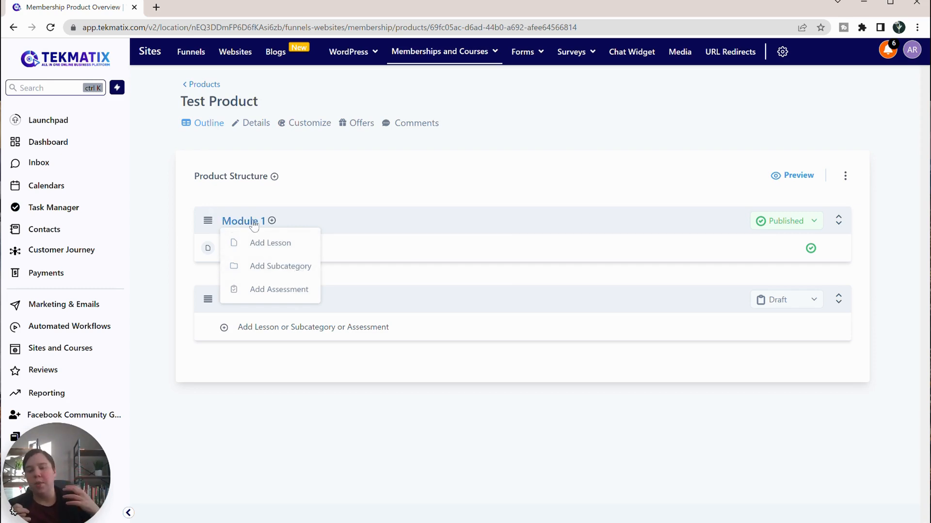
pyautogui.click(292, 265)
pyautogui.click(485, 192)
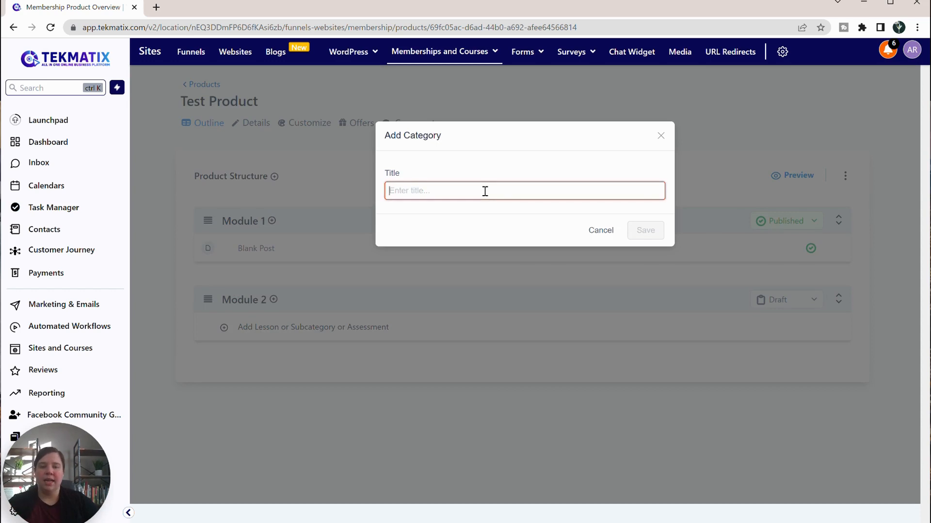
pyautogui.write('Module 1: Topic 1')
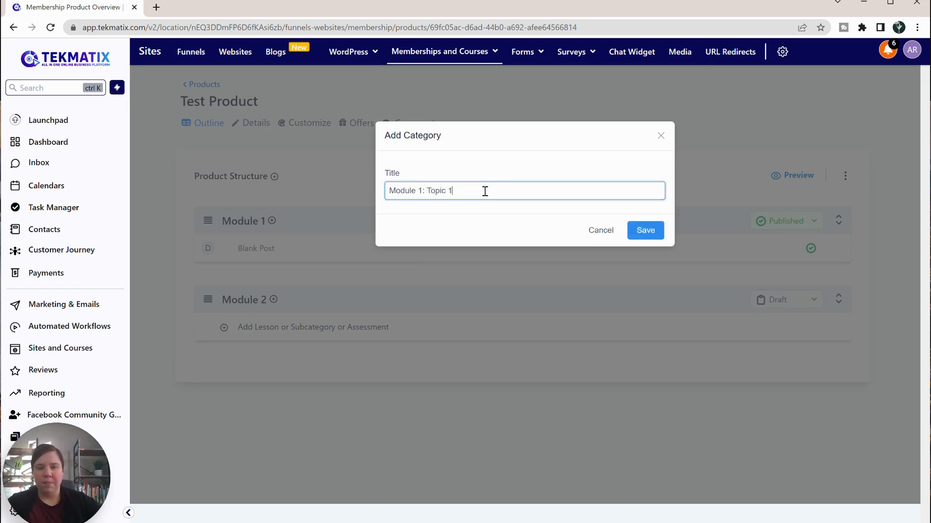
pyautogui.click(647, 231)
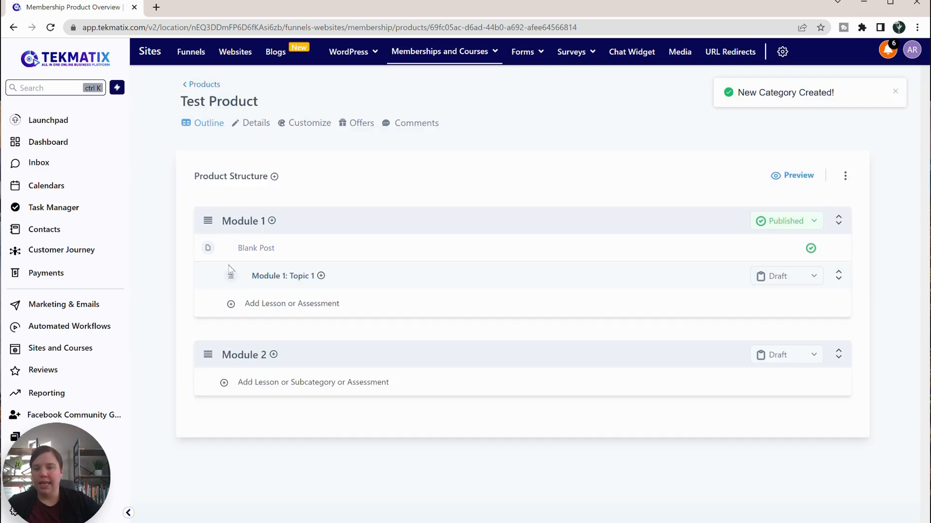
# Review which content types can be added under Module 1: Topic 1 and Module 1
pyautogui.click(320, 276)
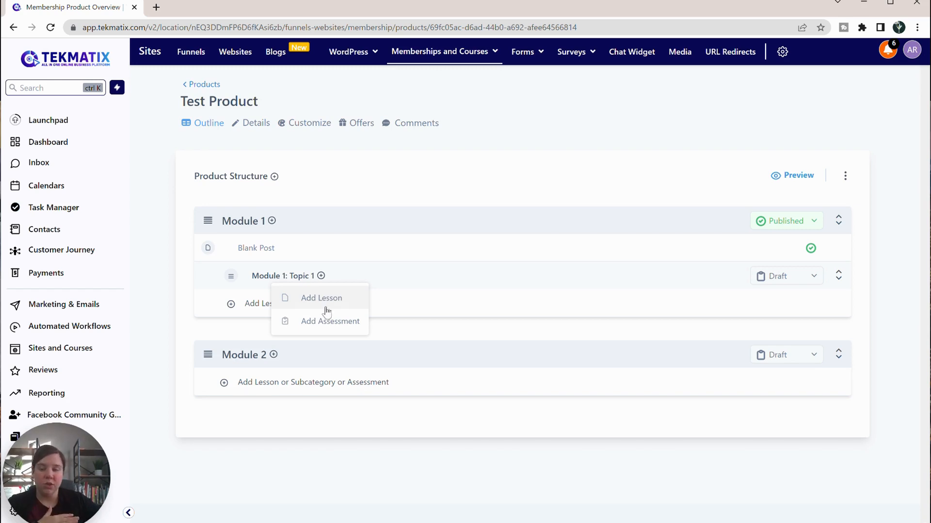
pyautogui.click(176, 296)
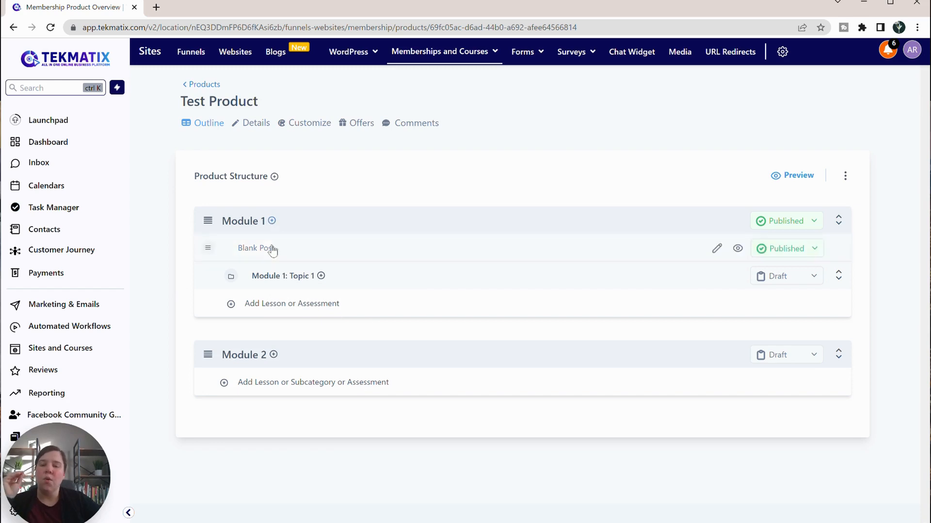
pyautogui.click(273, 221)
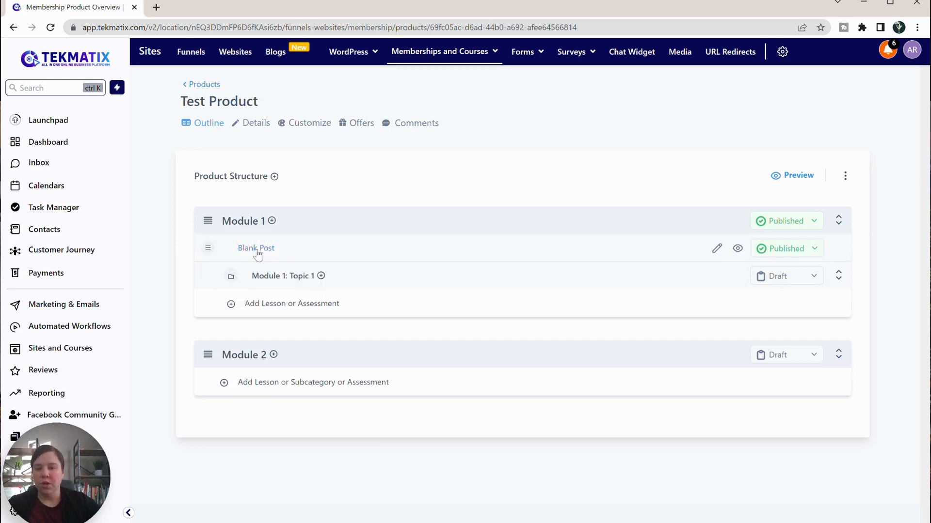
# Open Blank Post in Module 1 and upload the video 1c7af11e-a5fd-4013-9cbb-f9bd9ee2291a.mp4 from Downloads to it
pyautogui.click(256, 250)
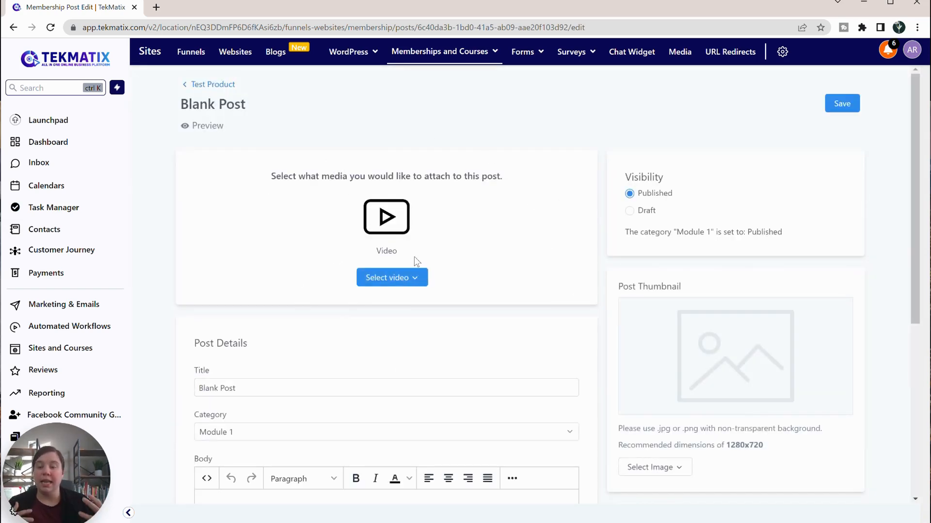
pyautogui.click(423, 282)
pyautogui.click(388, 304)
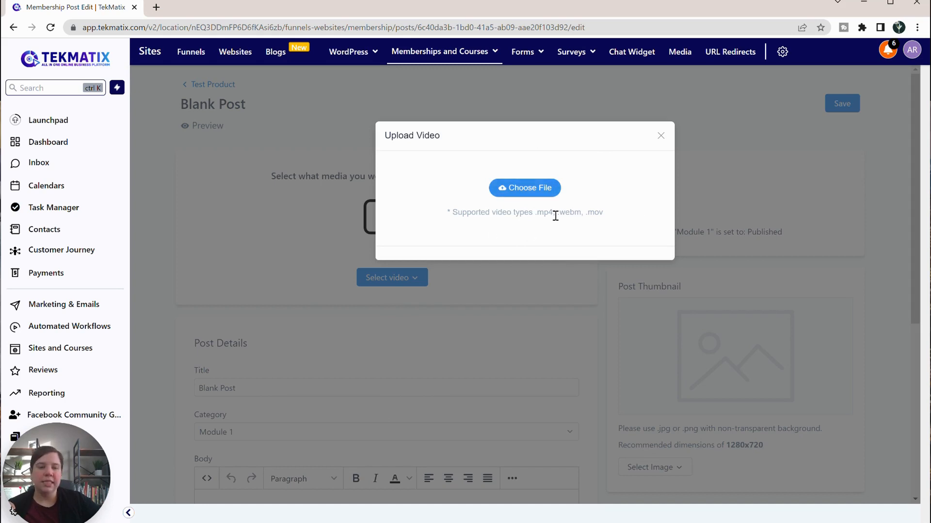
pyautogui.click(507, 190)
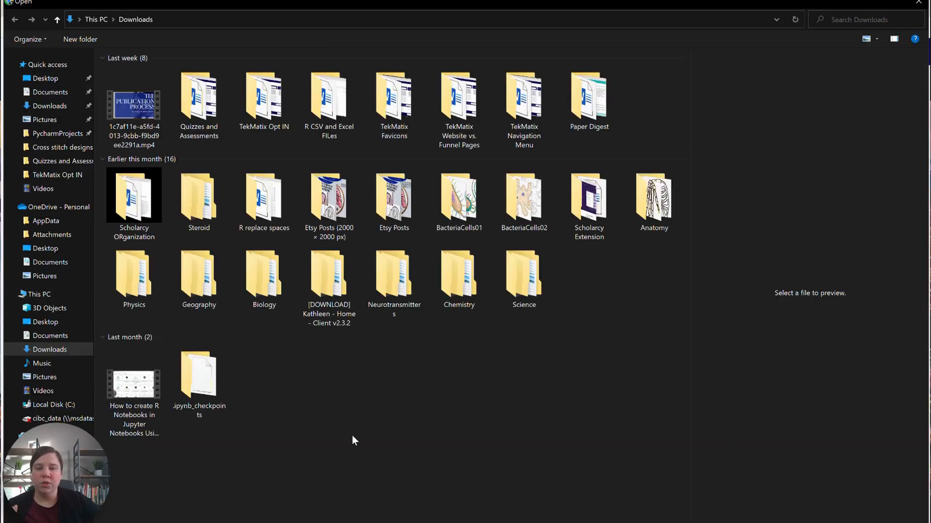
pyautogui.click(144, 122)
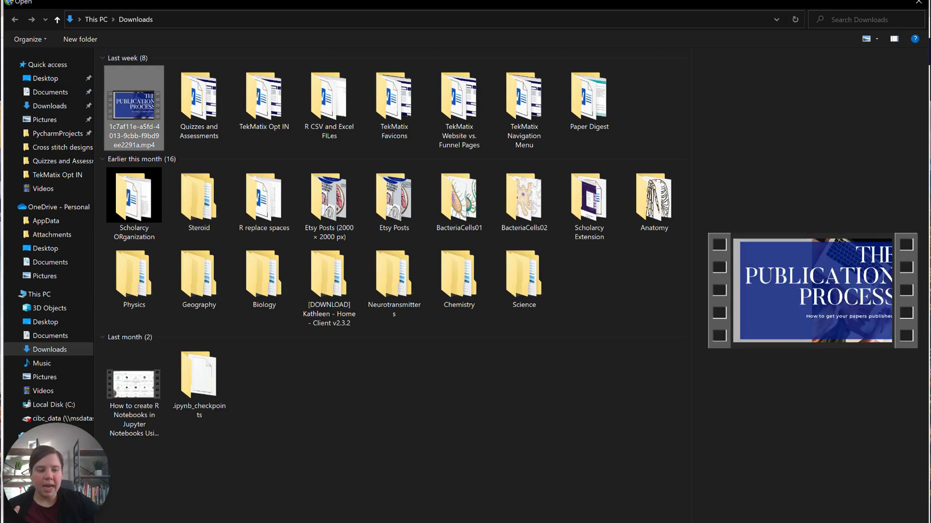
pyautogui.press('Return')
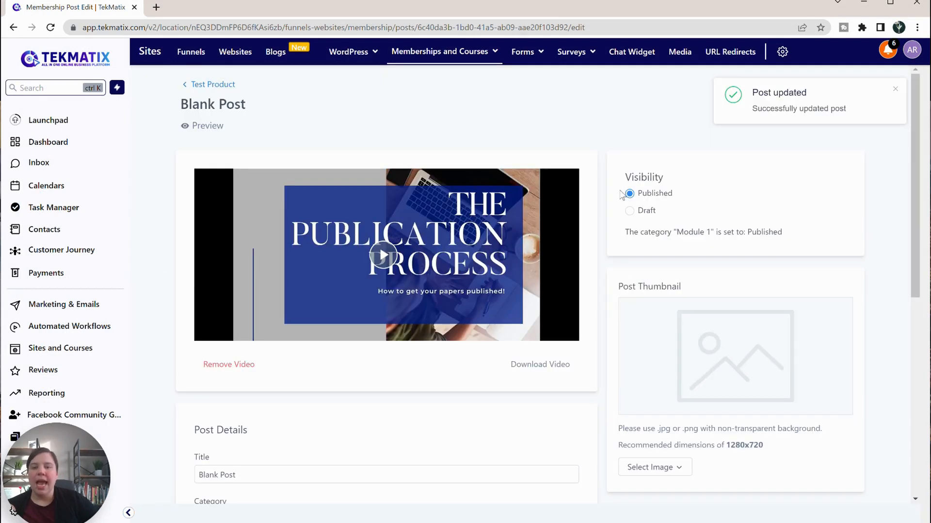
# Change the post's title to Publication Process
pyautogui.scroll(-4, 401, 408)
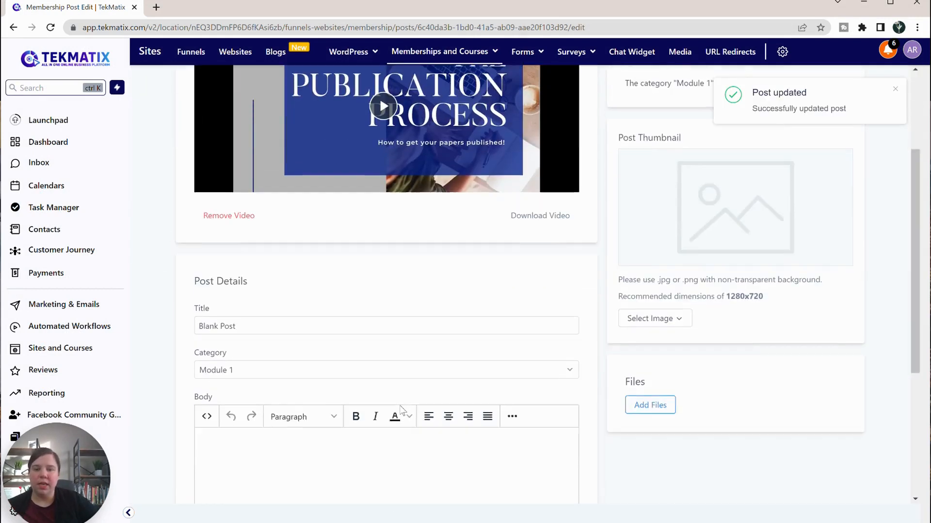
pyautogui.scroll(-2, 401, 406)
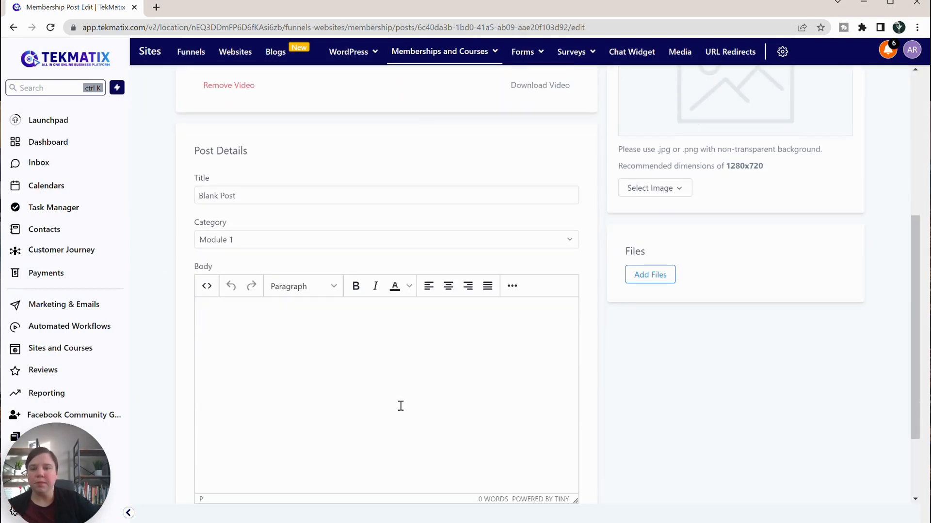
pyautogui.click(246, 202)
pyautogui.moveTo(246, 202); pyautogui.dragTo(155, 203)
pyautogui.write('Publicatio')
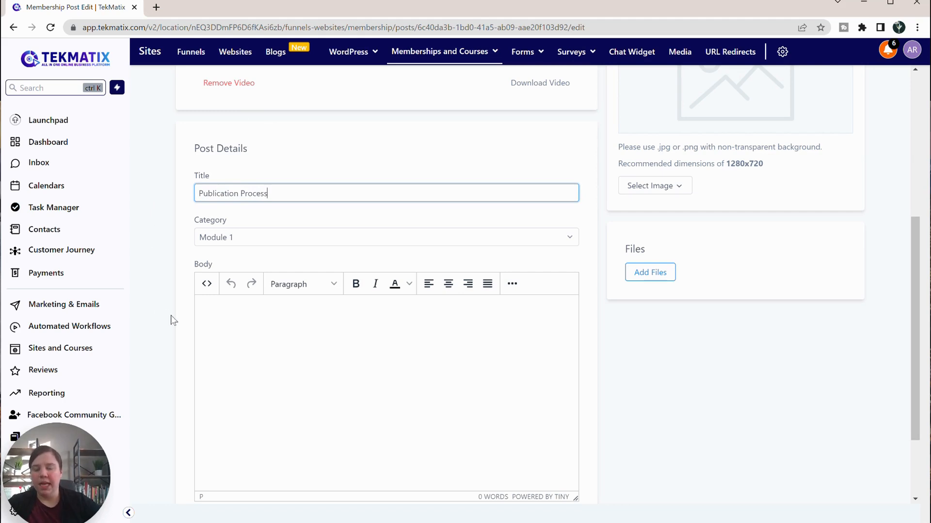
# Enter "In this video, we cover the different aspects of the publication process." as the post's body text and check the extra formatting options
pyautogui.scroll(-2, 177, 305)
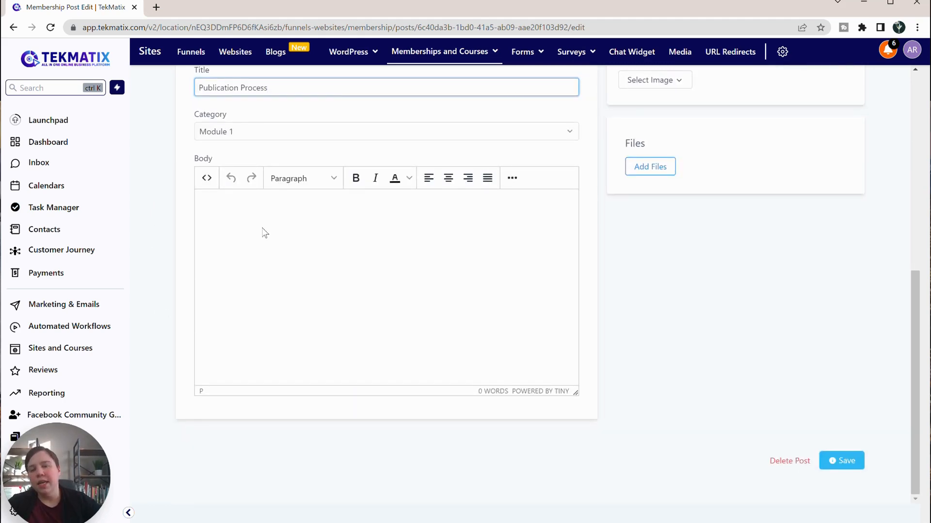
pyautogui.click(245, 208)
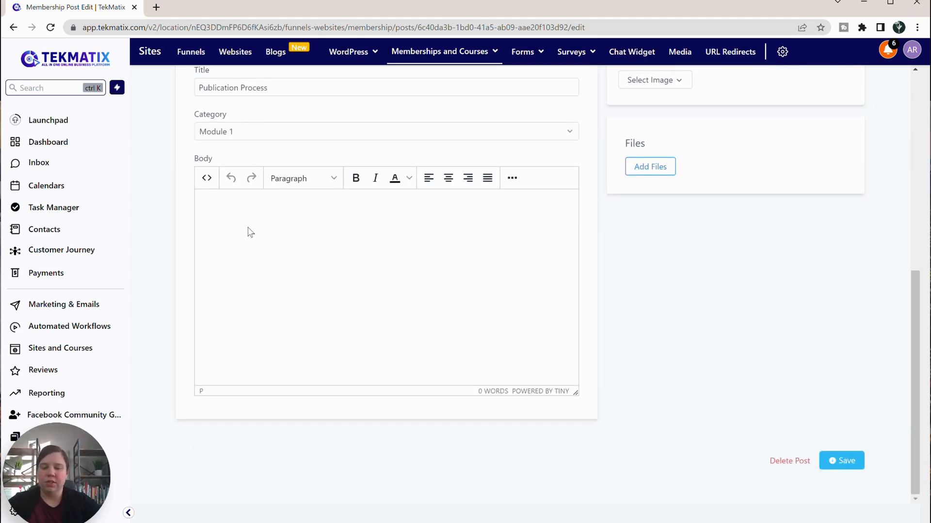
pyautogui.write('In this video, we cover the different aspects of the publication process.')
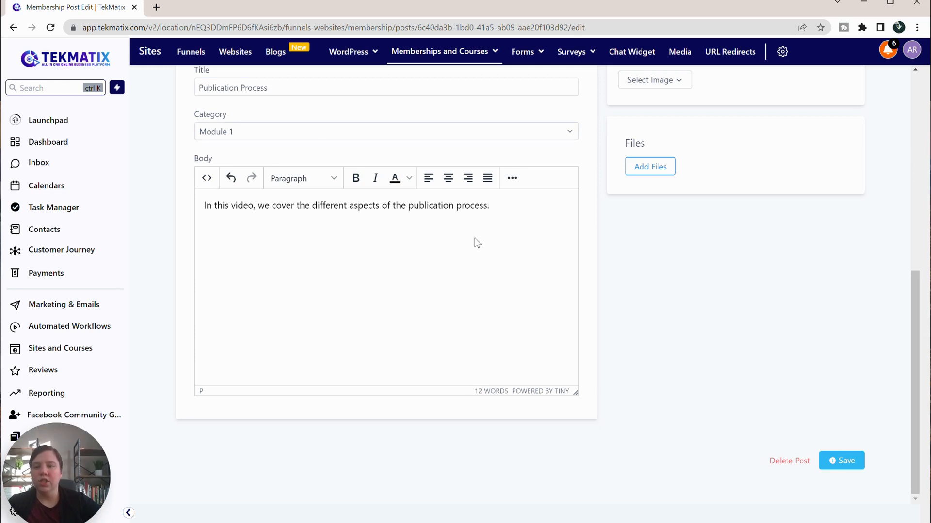
pyautogui.click(509, 179)
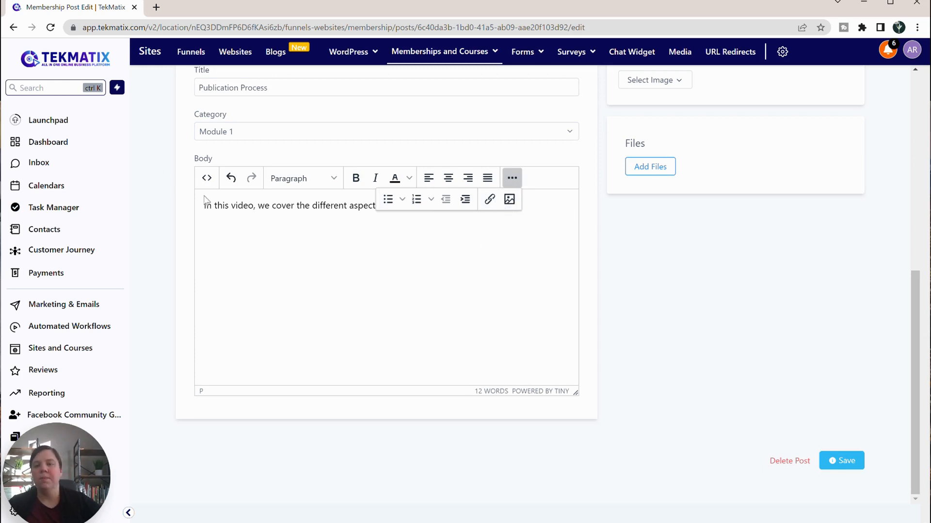
pyautogui.click(359, 217)
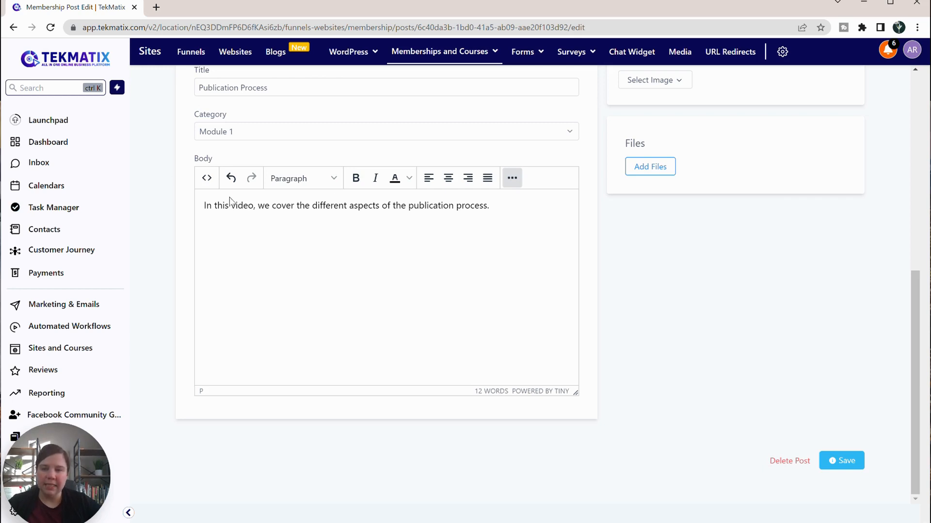
# Open the body's source code and copy the embed code of the YouTube video How to Create Quizzes or Assessments within TekMatix Courses
pyautogui.click(207, 179)
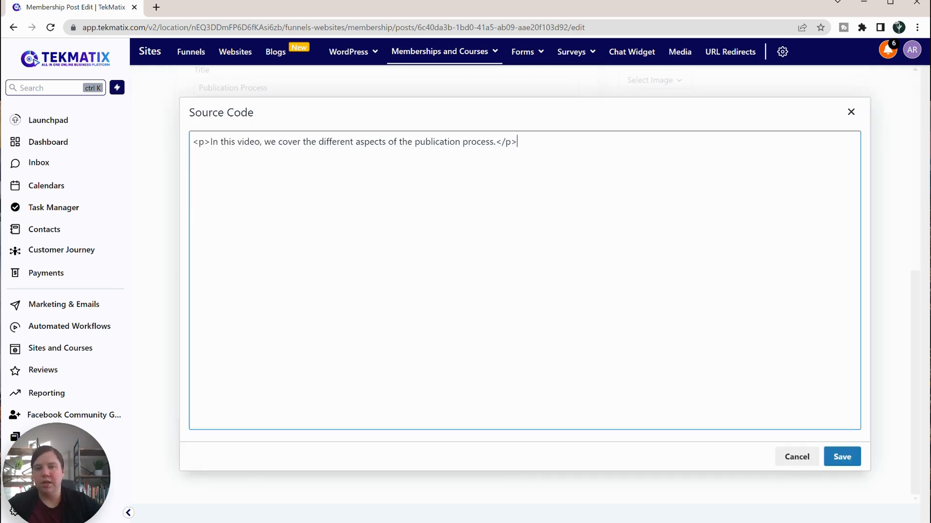
pyautogui.click(156, 8)
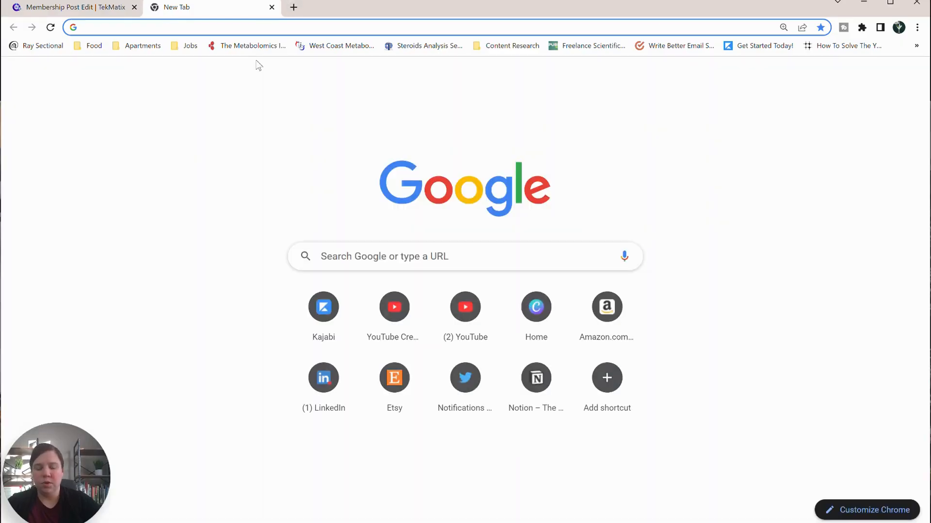
pyautogui.write('yout')
pyautogui.press('Return')
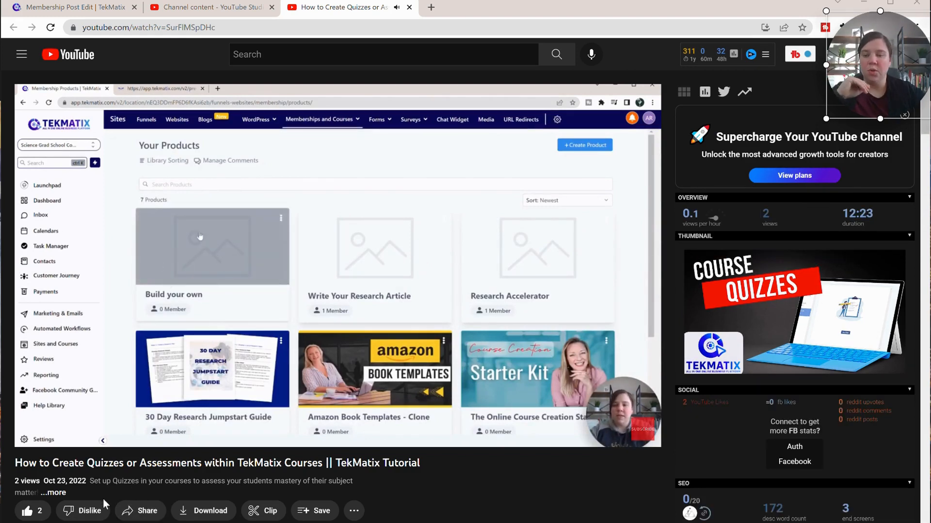
pyautogui.click(135, 514)
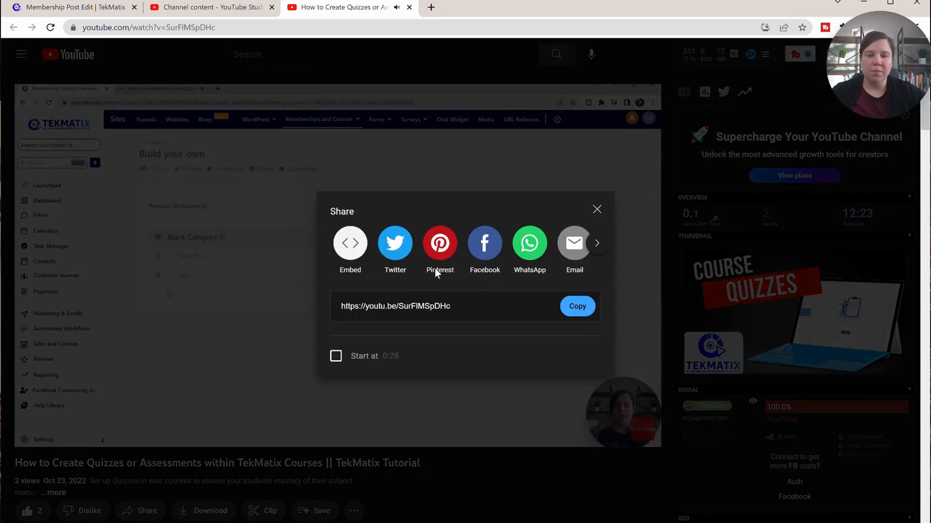
pyautogui.click(349, 246)
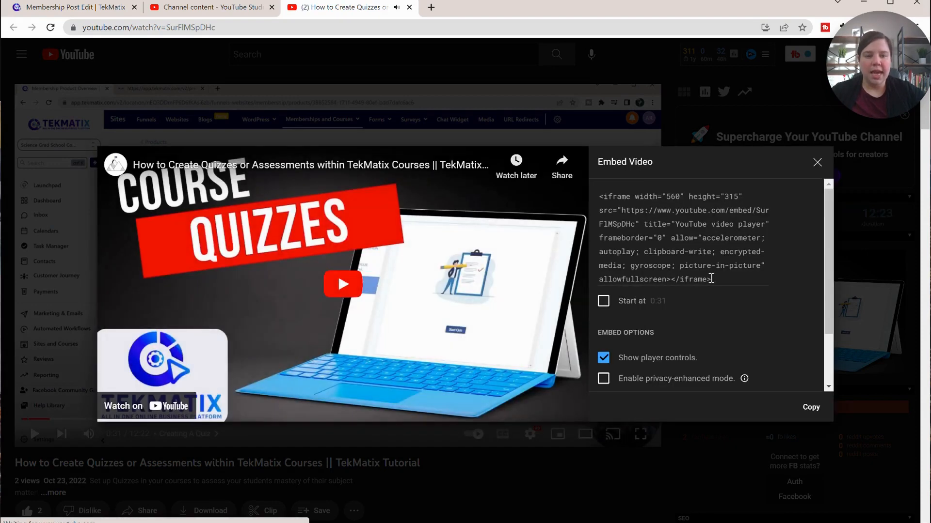
pyautogui.moveTo(711, 278); pyautogui.dragTo(592, 177)
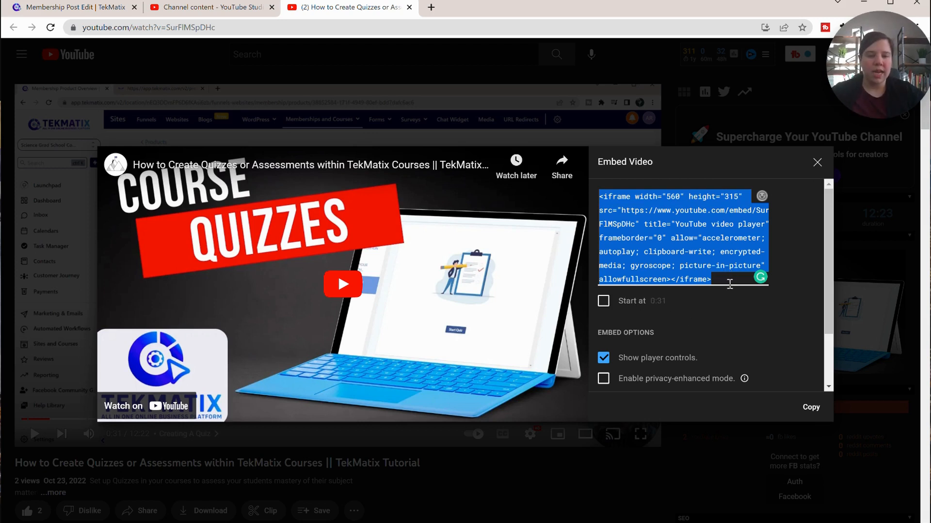
pyautogui.click(711, 278)
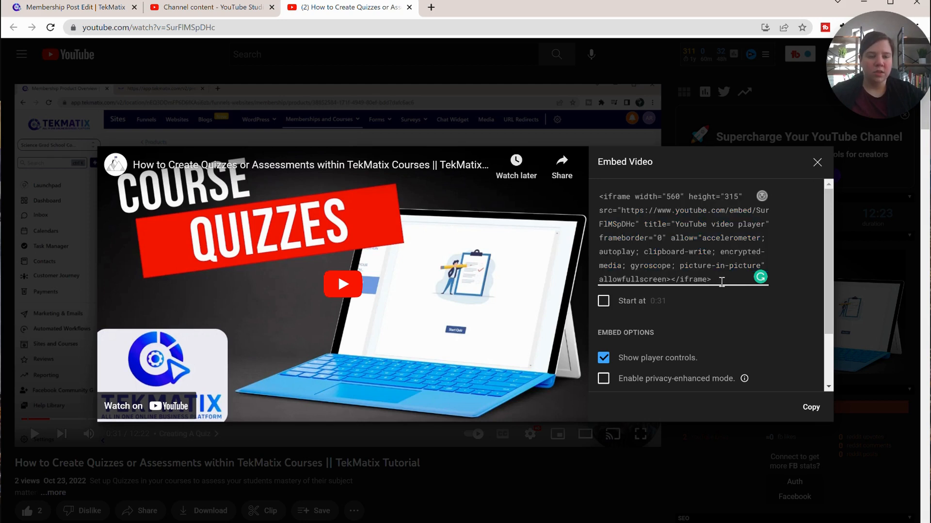
pyautogui.moveTo(721, 282); pyautogui.dragTo(593, 191)
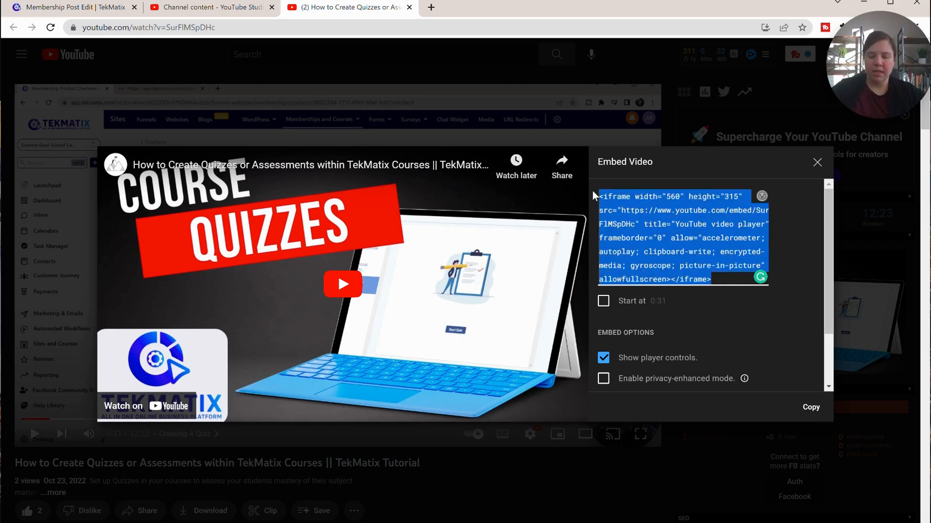
# Back in TekMatix, paste the YouTube iframe code below the paragraph in the body's source code and save it
pyautogui.click(73, 7)
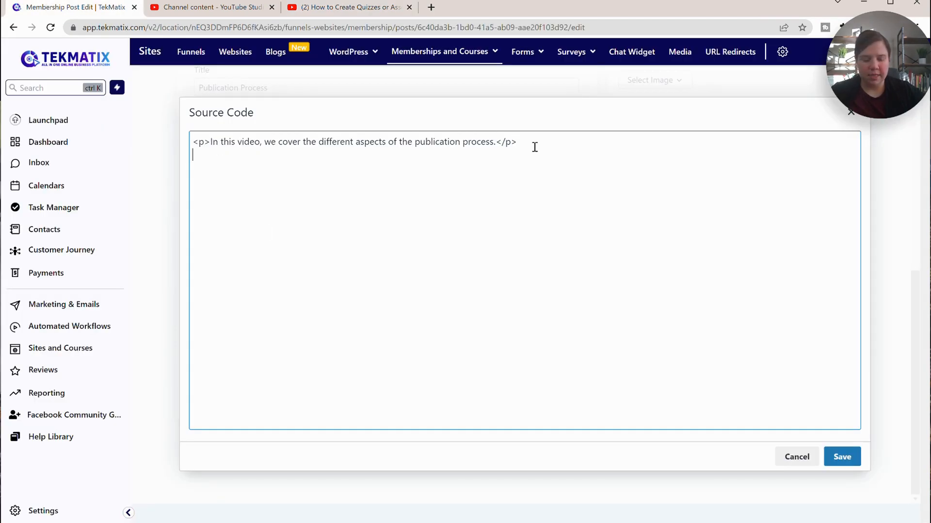
pyautogui.write('<iframe width="560" height="315" src="https://www.youtube.com/embed/SurFlMSpDHc" title="YouTube video player" frameborder="0" allow="accelerometer; autoplay; clipboard-write; encrypted-media; gyroscope; picture-in-picture" allowfullscreen></iframe>')
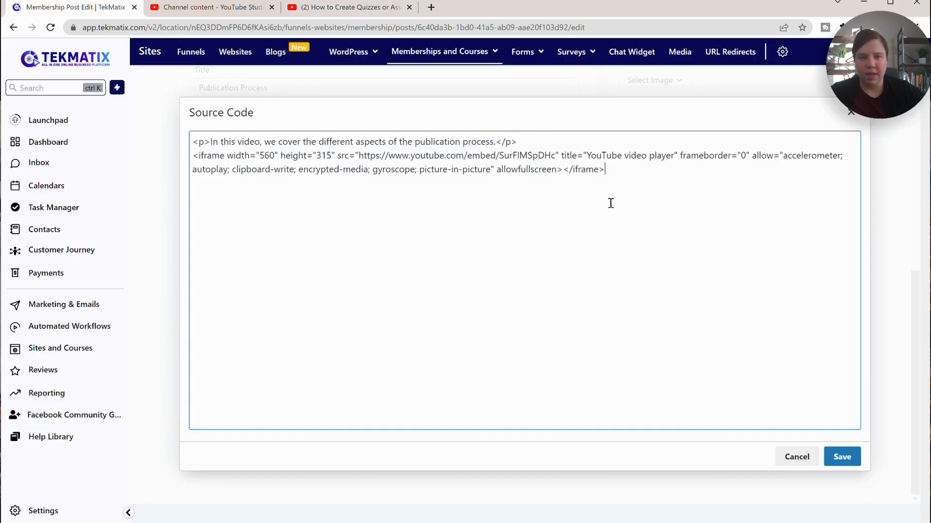
pyautogui.click(842, 457)
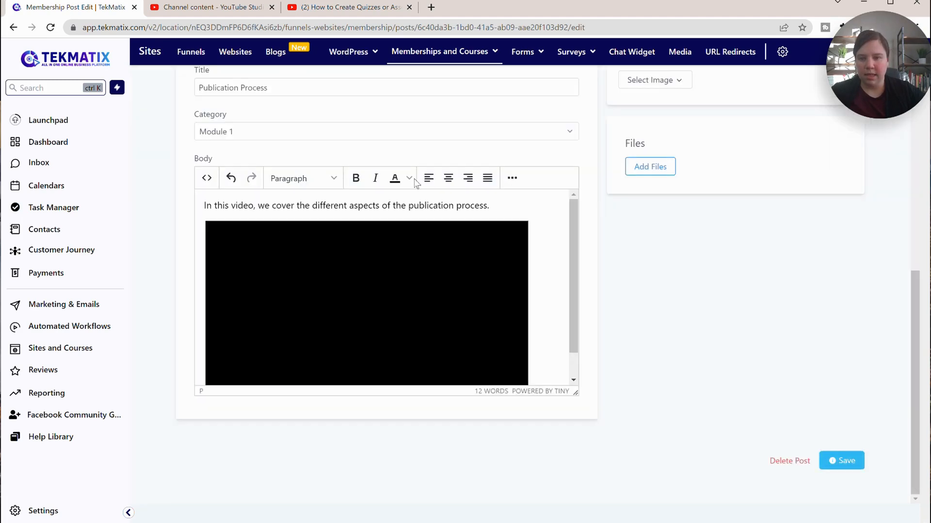
pyautogui.scroll(-1, 518, 204)
pyautogui.scroll(1, 517, 204)
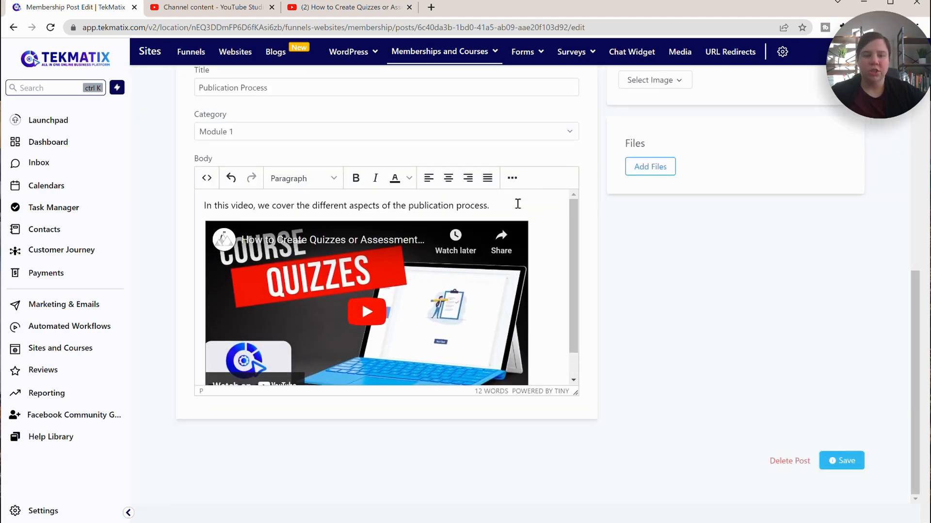
# Attach the PDF PyTBSj97-Elements-of-a-Sales-Page-that-Converts from Downloads to the post's files
pyautogui.scroll(4, 517, 204)
pyautogui.scroll(-2, 517, 204)
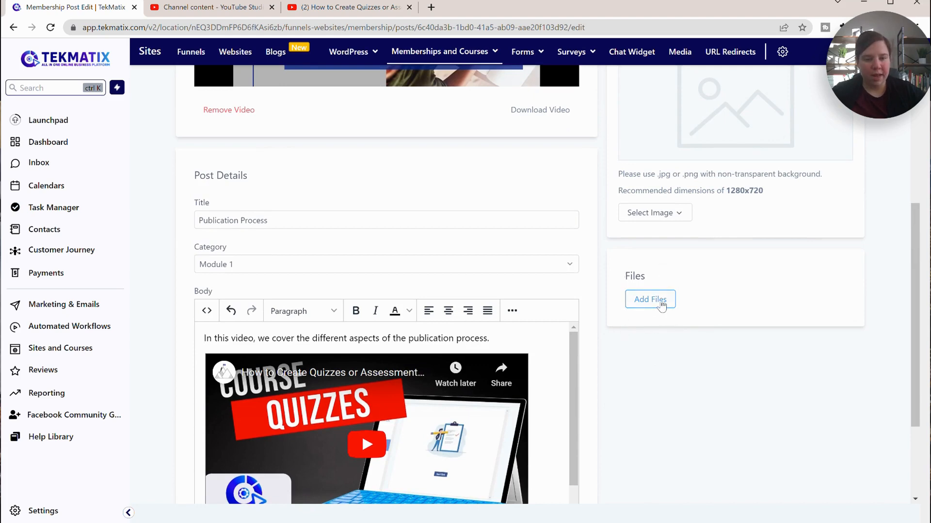
pyautogui.click(645, 299)
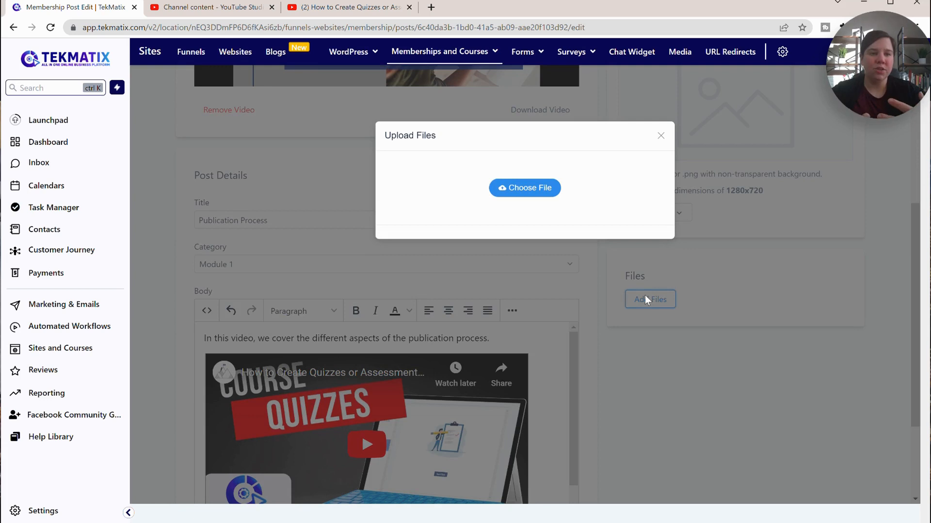
pyautogui.click(533, 190)
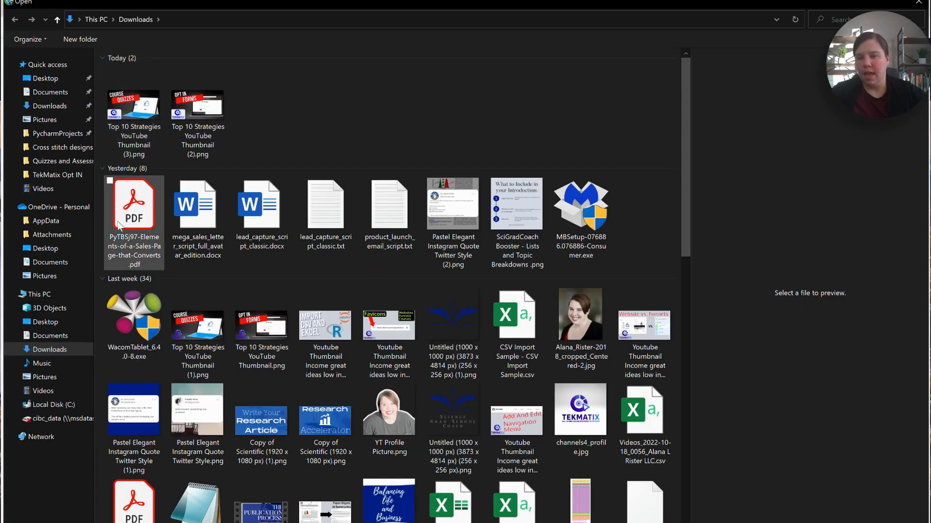
pyautogui.scroll(-10, 203, 398)
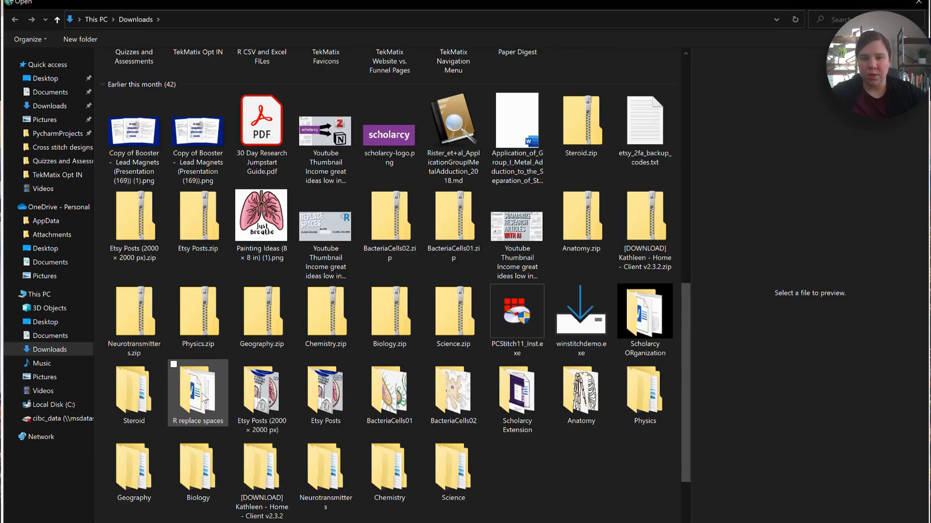
pyautogui.scroll(10, 204, 399)
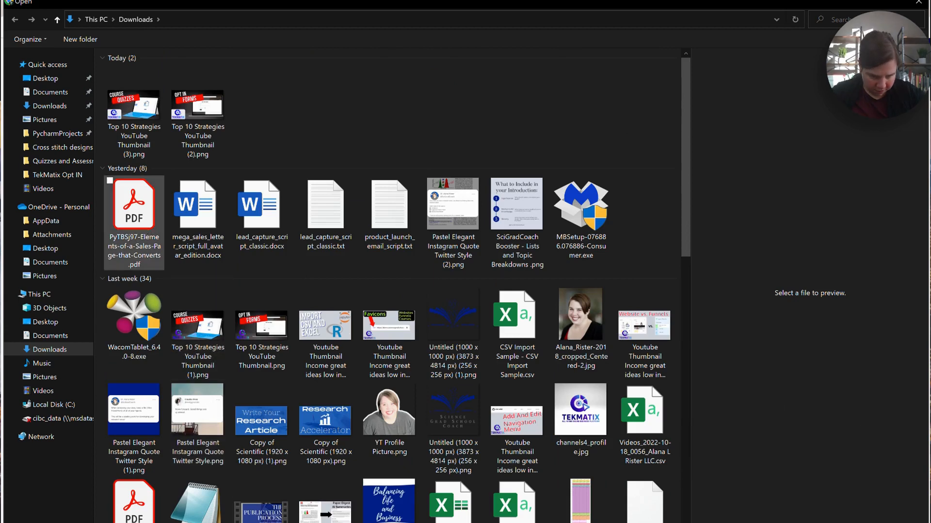
pyautogui.press('Return')
# Upload Top 10 Strategies YouTube Thumbnail (3).png from Downloads as the post thumbnail and save the post
pyautogui.scroll(5, 668, 302)
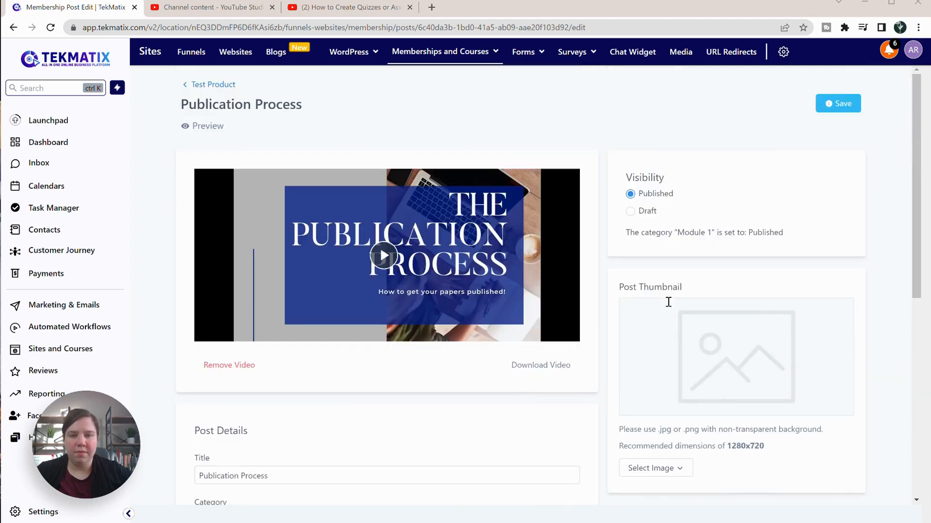
pyautogui.scroll(-3, 668, 302)
pyautogui.click(656, 338)
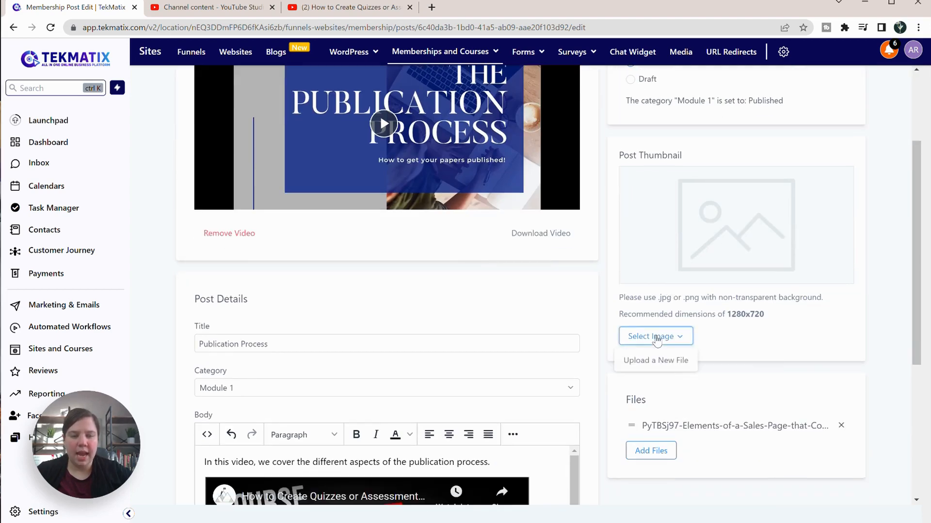
pyautogui.click(671, 360)
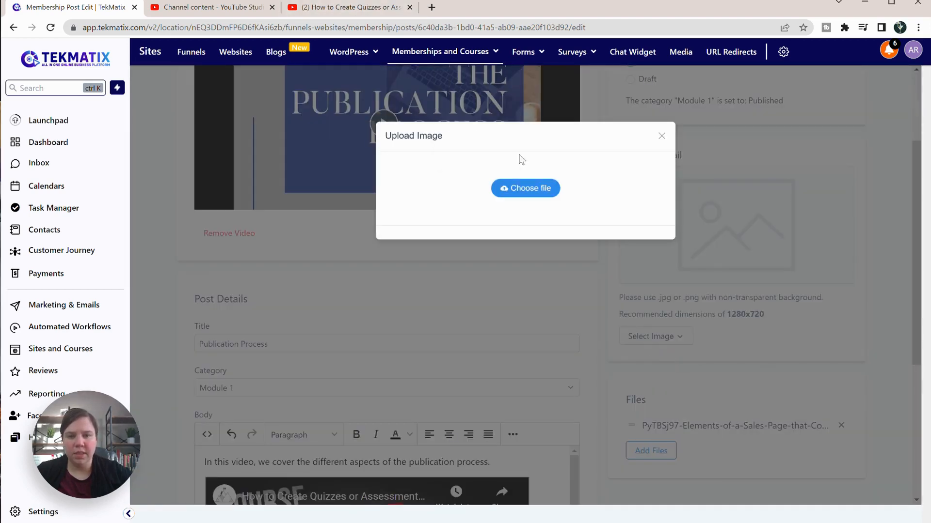
pyautogui.click(556, 196)
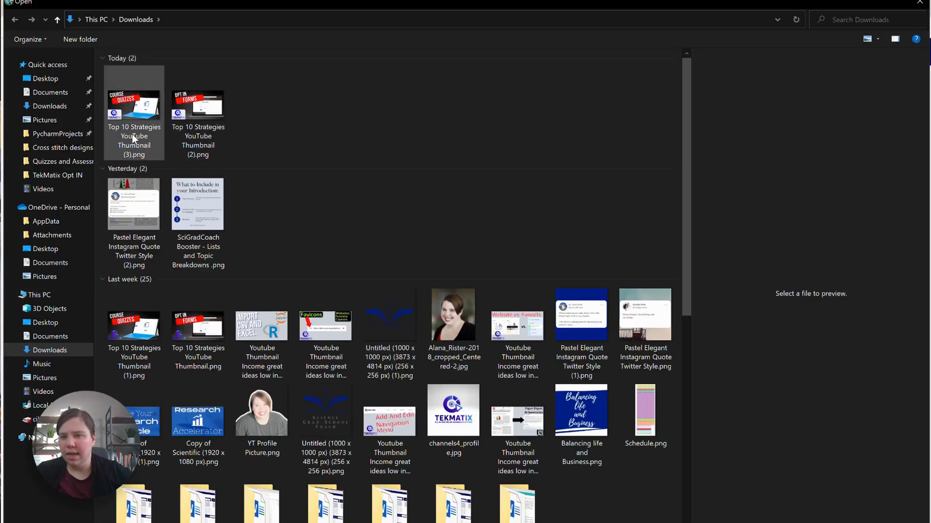
pyautogui.click(131, 135)
pyautogui.doubleClick(132, 135)
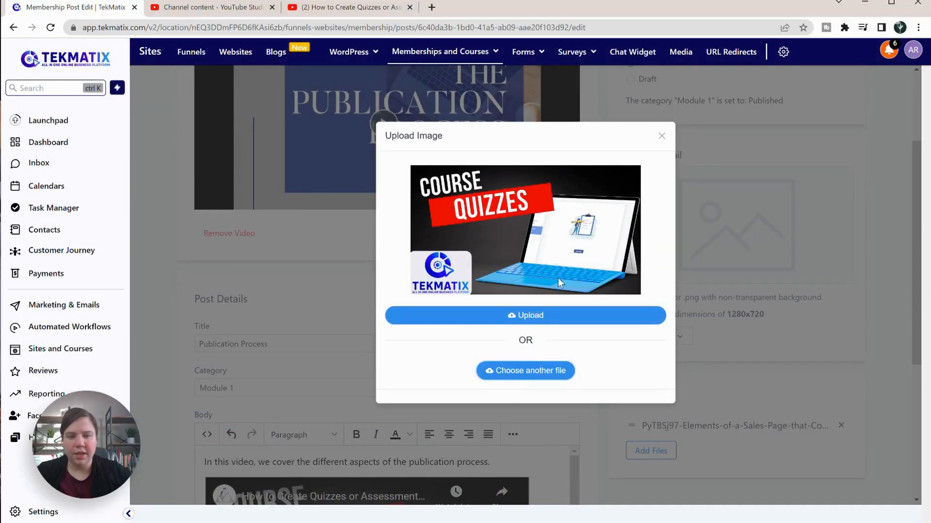
pyautogui.click(517, 317)
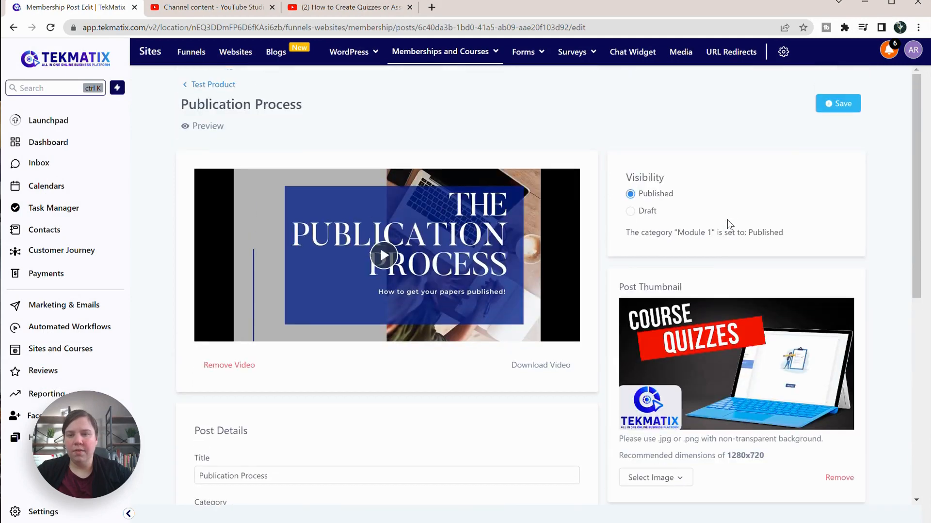
pyautogui.click(834, 104)
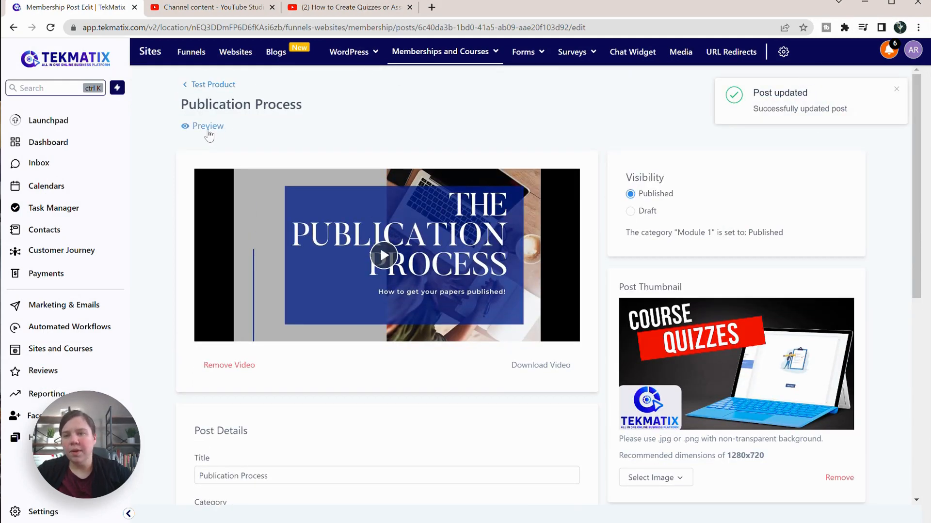
# Preview the Publication Process lesson, close the YouTube tabs, and examine its video, lesson description, files, instructor section and completion option
pyautogui.click(207, 131)
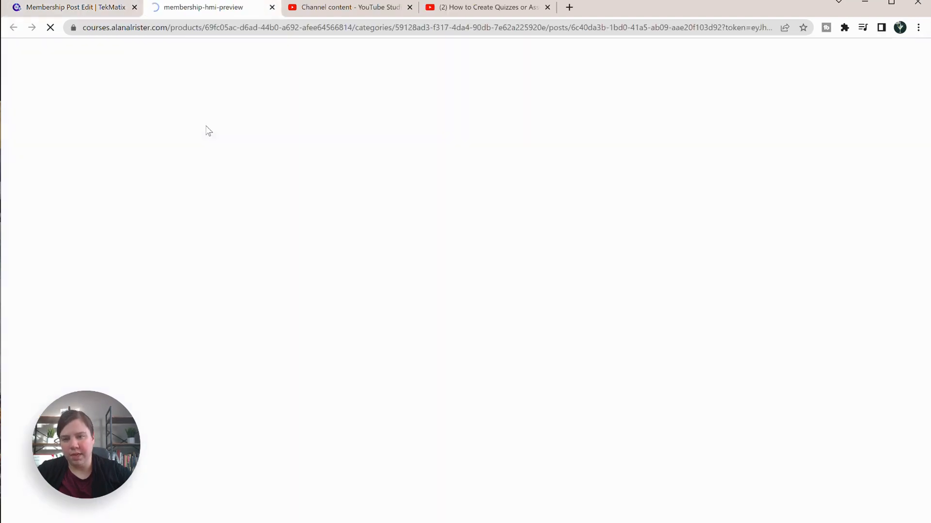
pyautogui.click(409, 7)
pyautogui.click(409, 7)
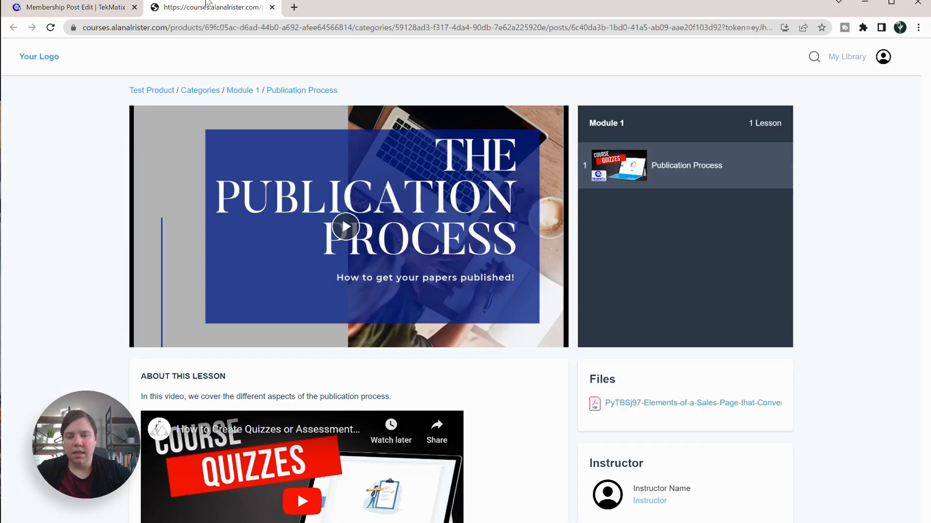
pyautogui.scroll(-3, 75, 186)
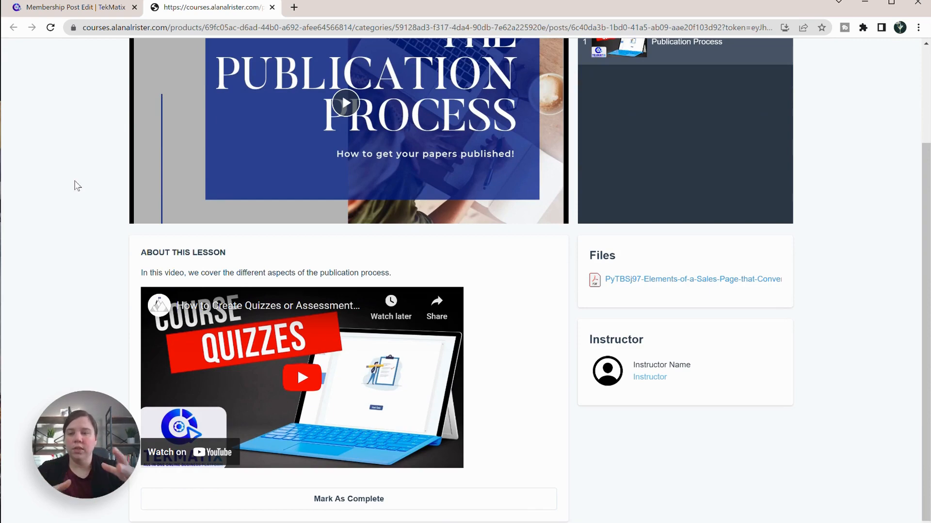
pyautogui.scroll(3, 75, 185)
pyautogui.scroll(-3, 75, 185)
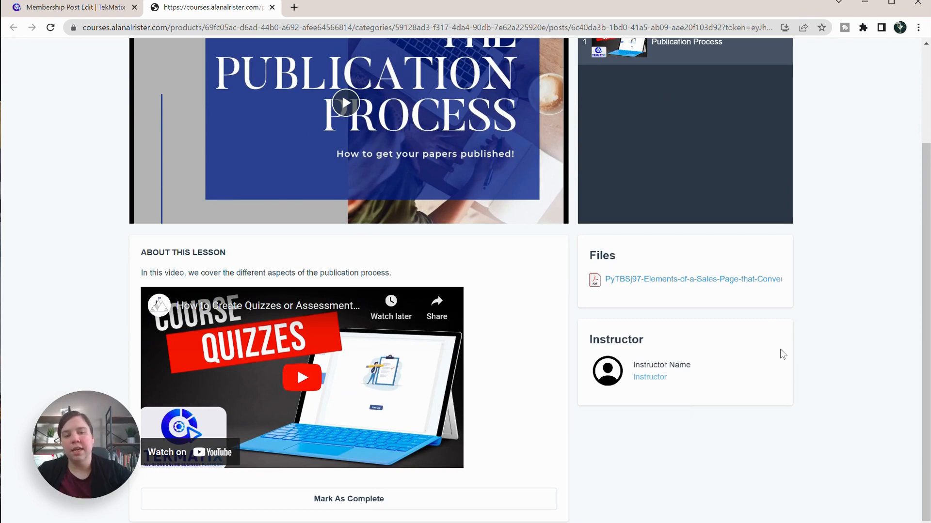
pyautogui.scroll(3, 648, 377)
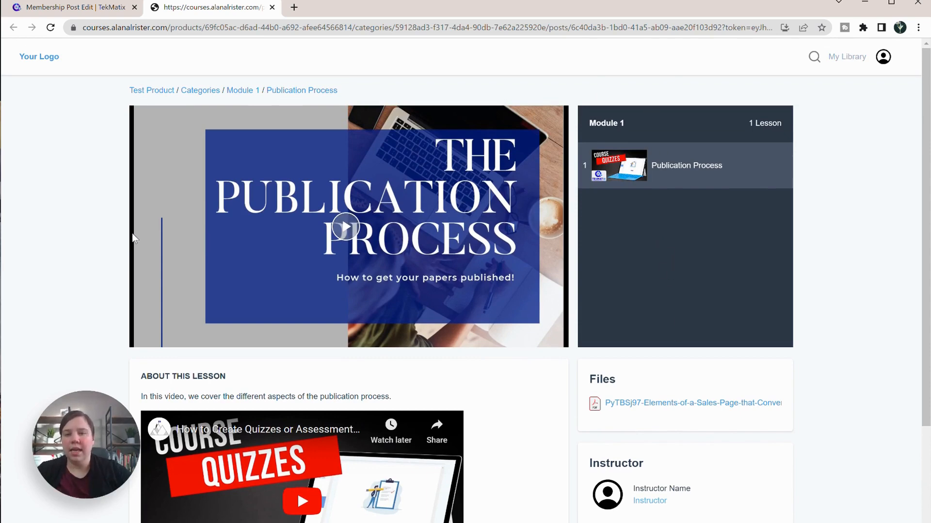
pyautogui.scroll(-3, 304, 266)
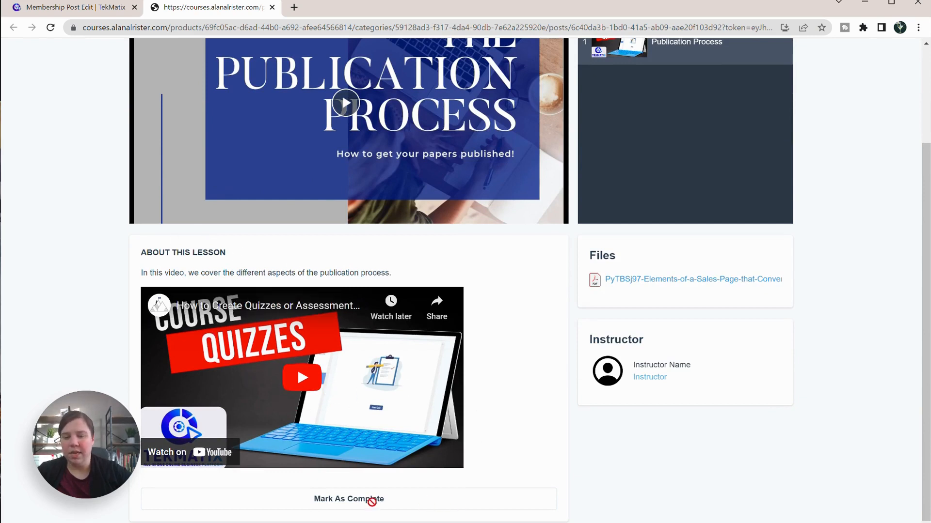
# Close the Publication Process lesson preview and return to the Test Product outline
pyautogui.scroll(2, 476, 339)
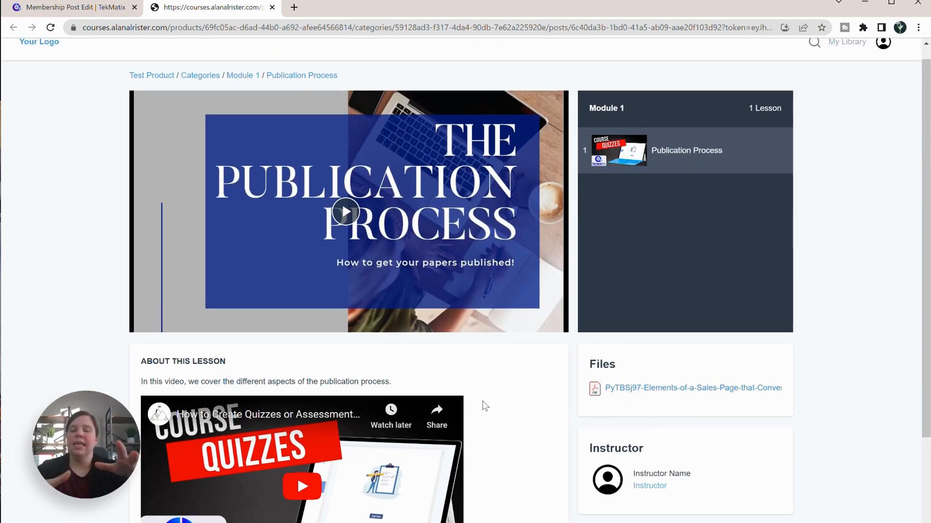
pyautogui.scroll(1, 401, 260)
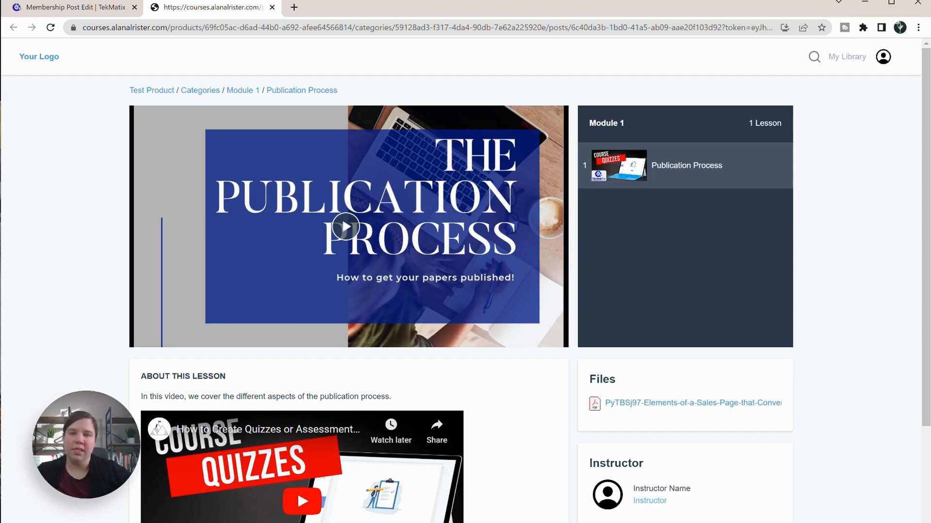
pyautogui.click(272, 7)
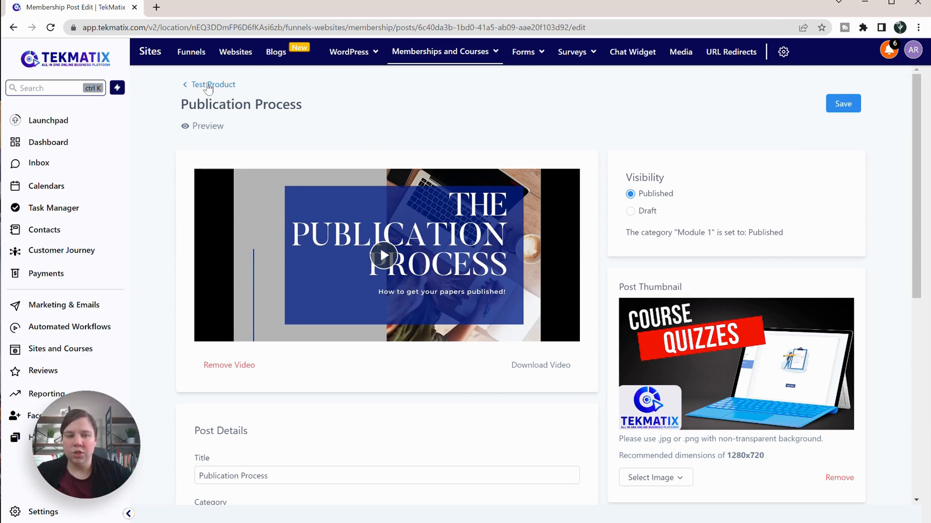
pyautogui.click(209, 85)
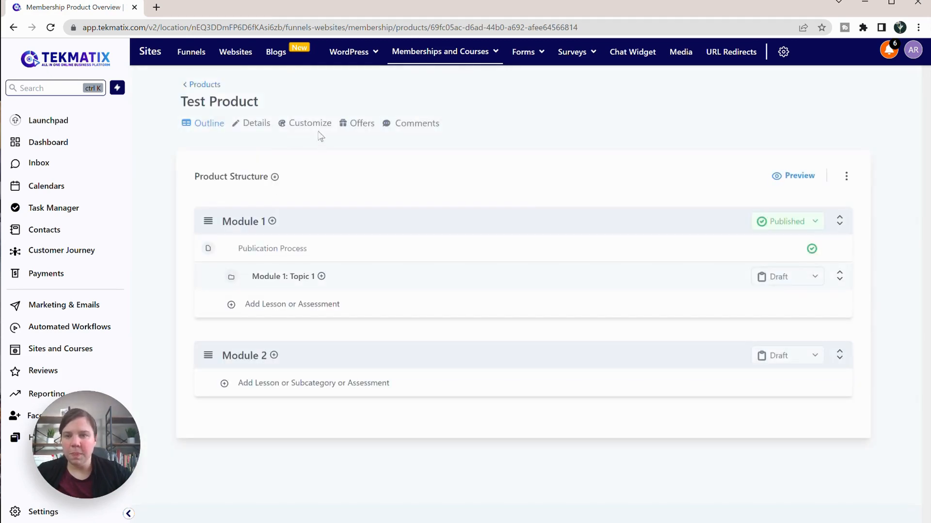
# Open the theme gallery for Test Product and apply the New York theme
pyautogui.click(310, 125)
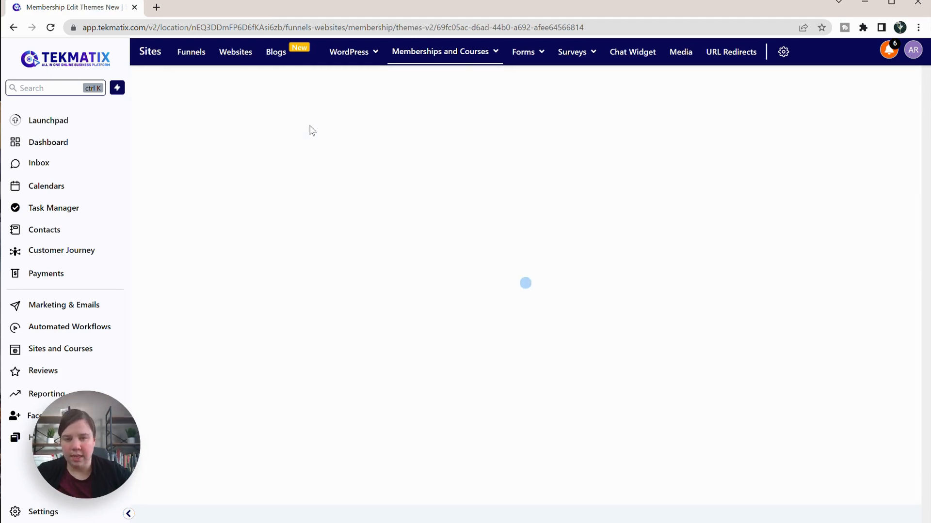
pyautogui.moveTo(491, 216)
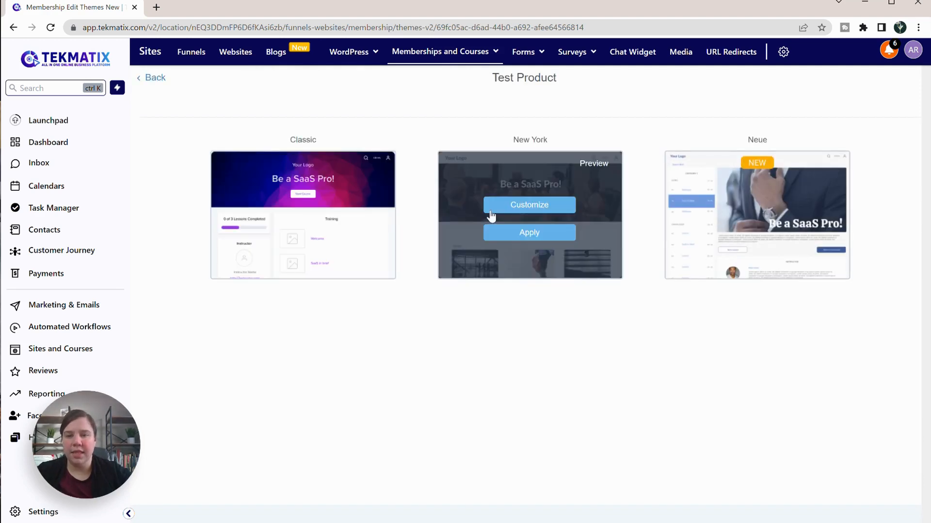
pyautogui.moveTo(383, 222)
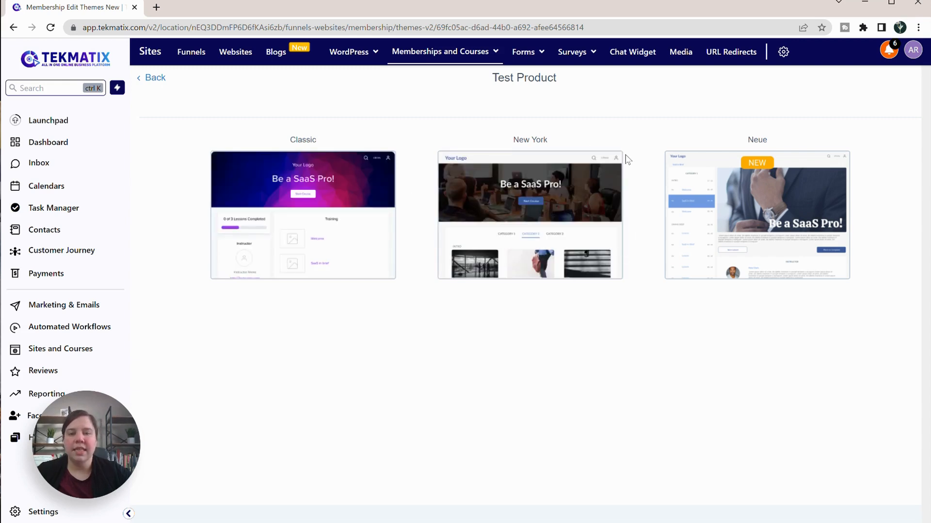
pyautogui.moveTo(772, 187)
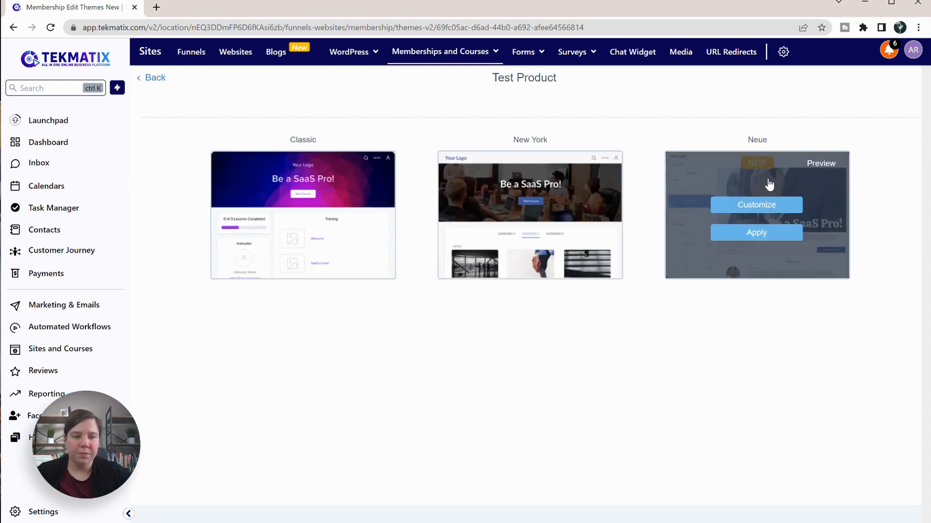
pyautogui.moveTo(463, 197)
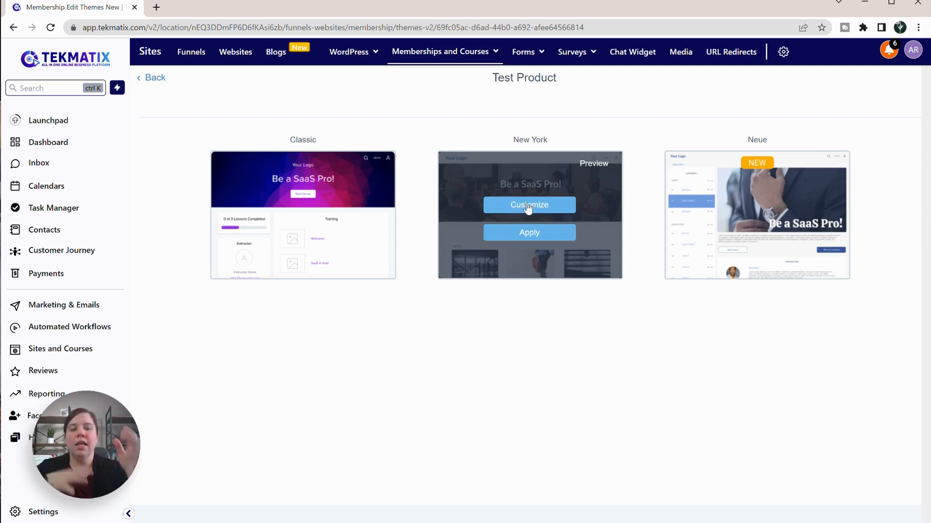
pyautogui.click(533, 237)
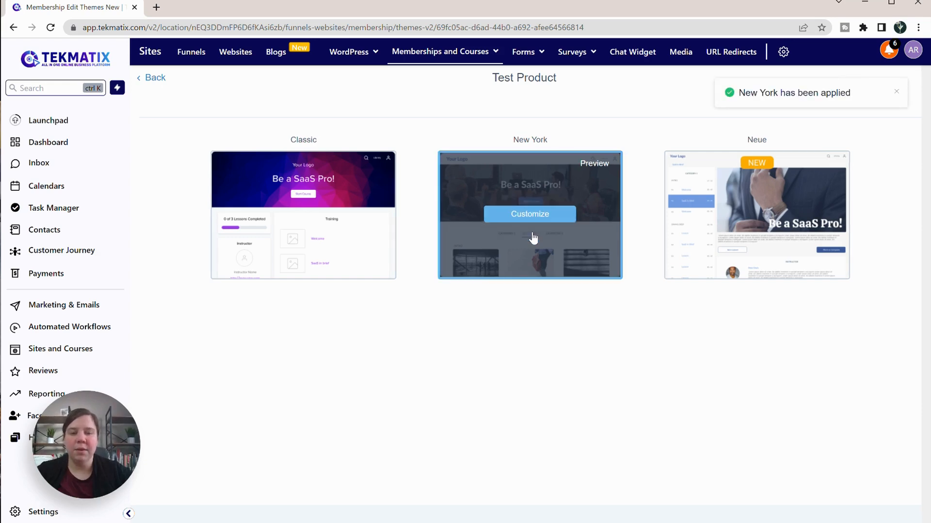
# Preview the New York theme and examine the course home page and the Publication Process lesson layout down to the instructor section
pyautogui.click(598, 167)
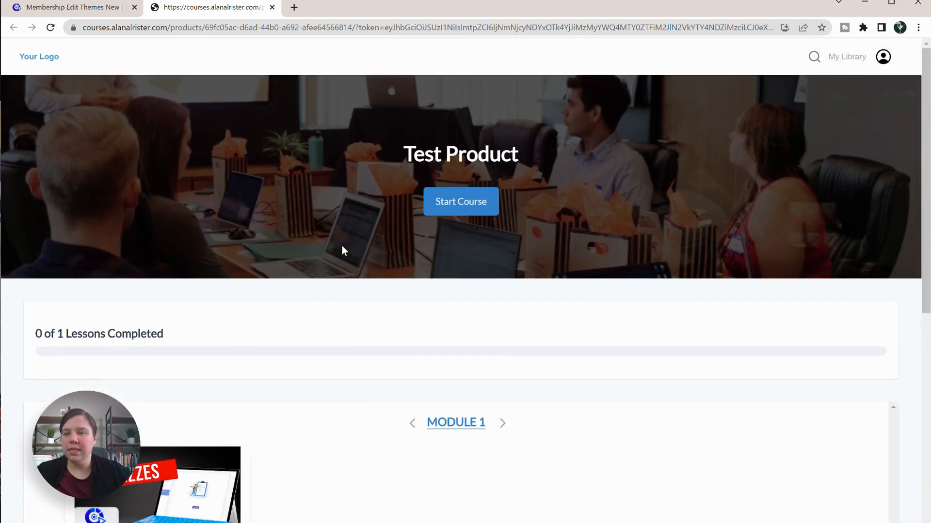
pyautogui.scroll(-5, 342, 250)
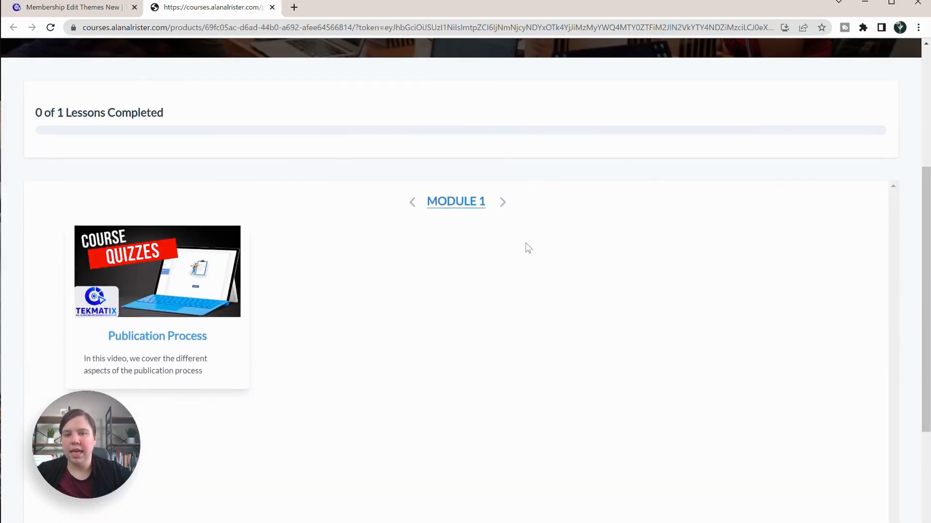
pyautogui.scroll(-3, 406, 237)
pyautogui.click(125, 175)
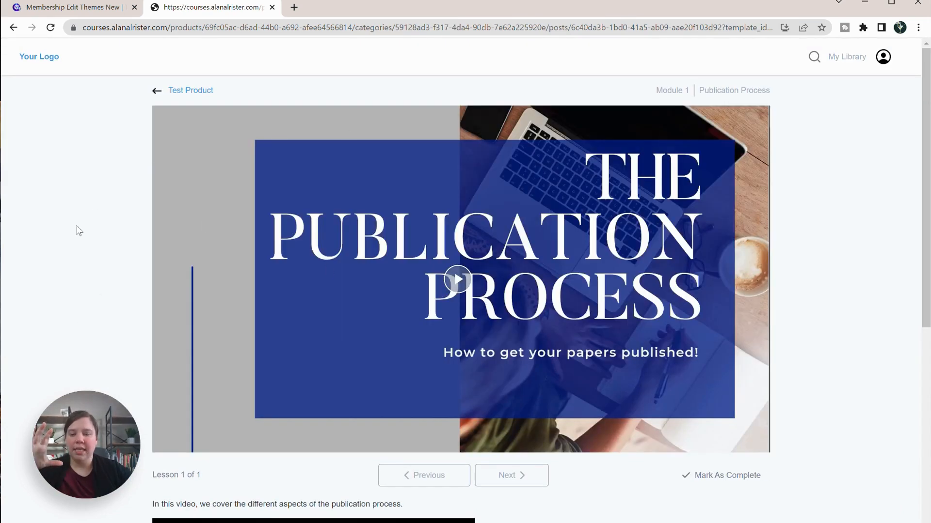
pyautogui.scroll(-4, 77, 229)
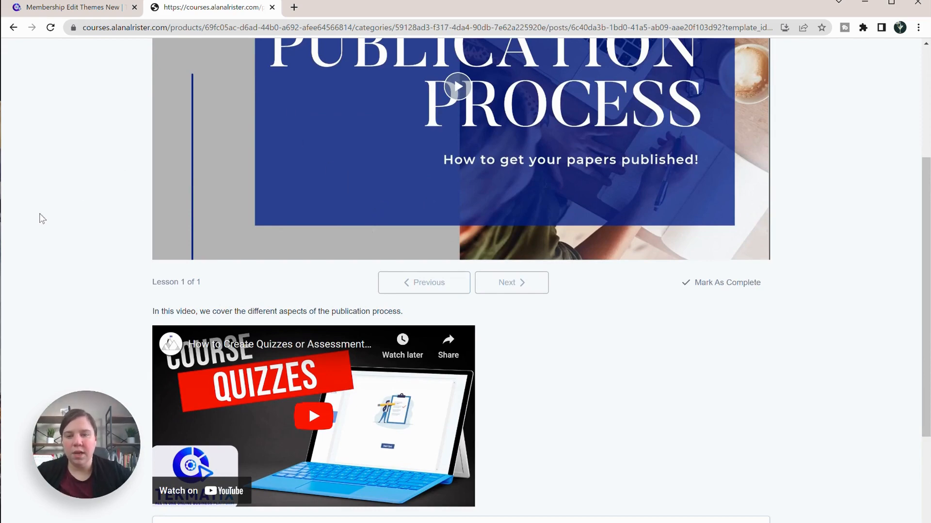
pyautogui.scroll(-3, 275, 137)
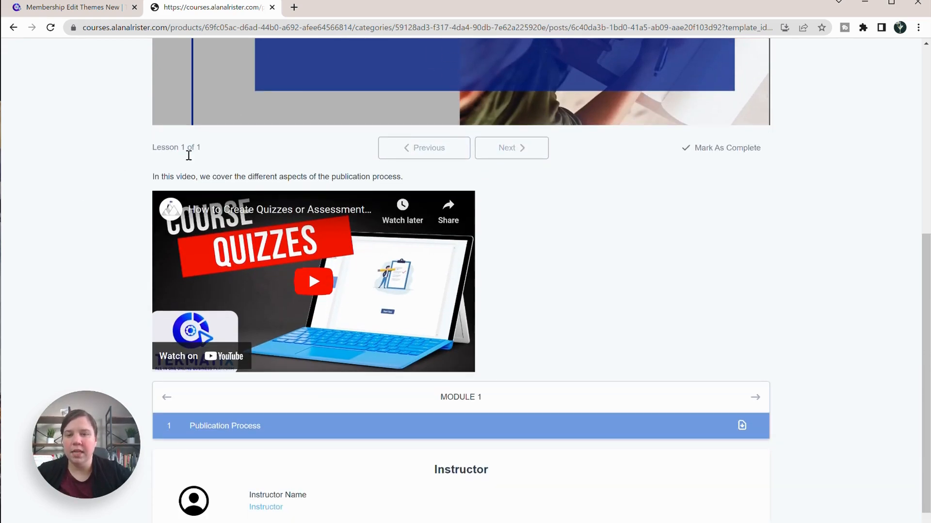
pyautogui.scroll(-1, 278, 317)
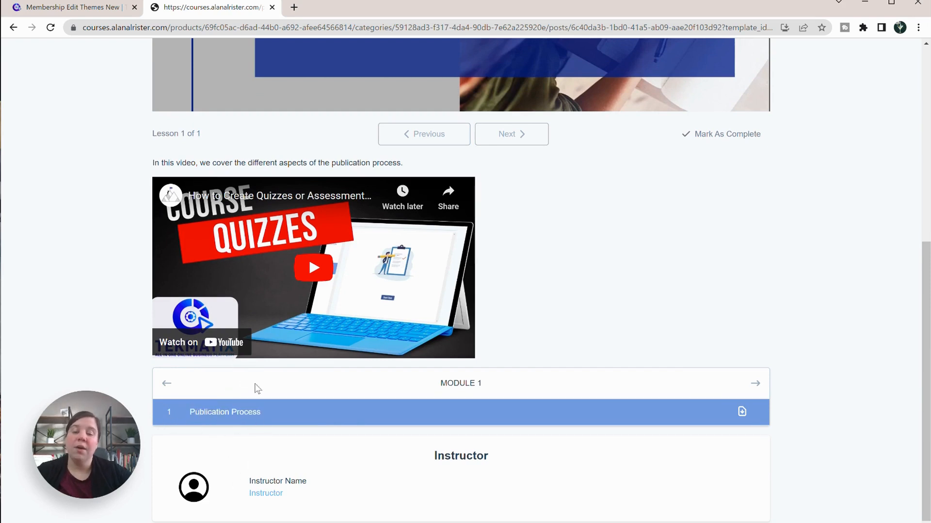
# Open the lesson's attached PDF from its files in the preview, and return to the lesson page and close the files window
pyautogui.click(742, 413)
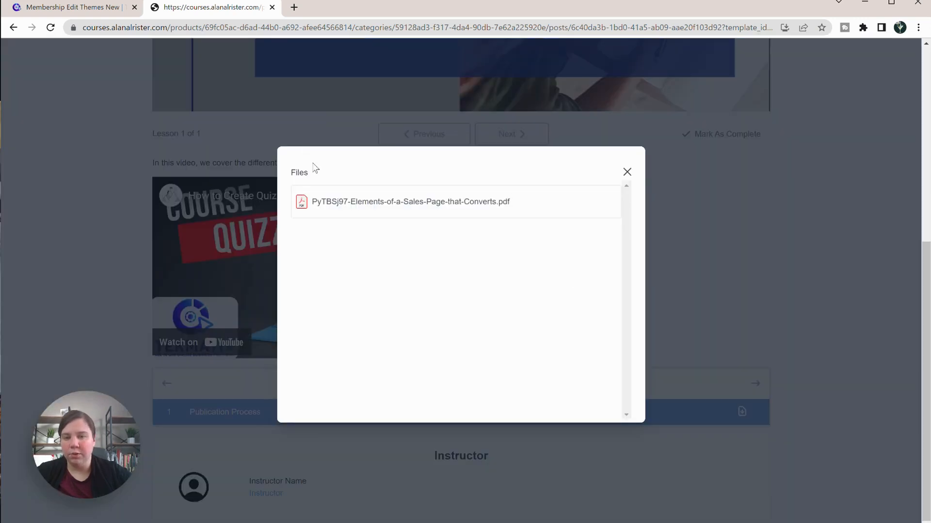
pyautogui.click(348, 202)
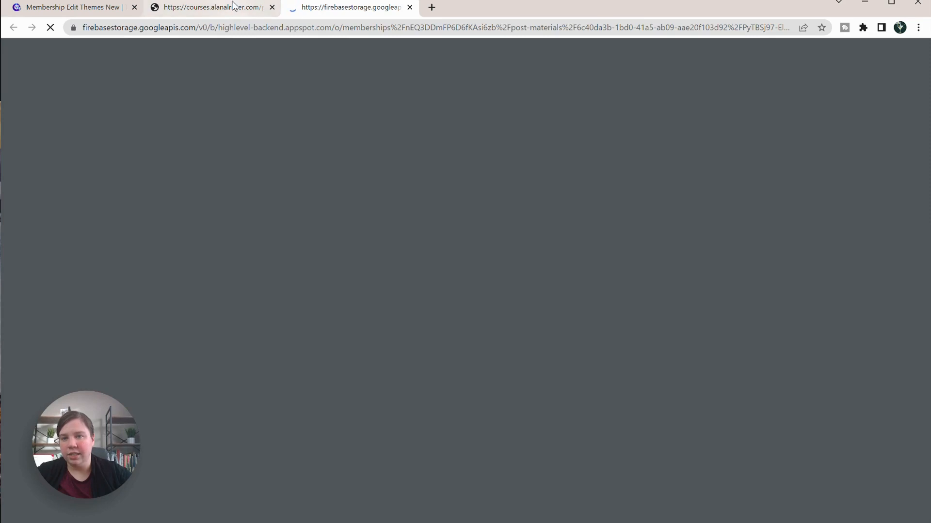
pyautogui.click(260, 5)
pyautogui.click(781, 164)
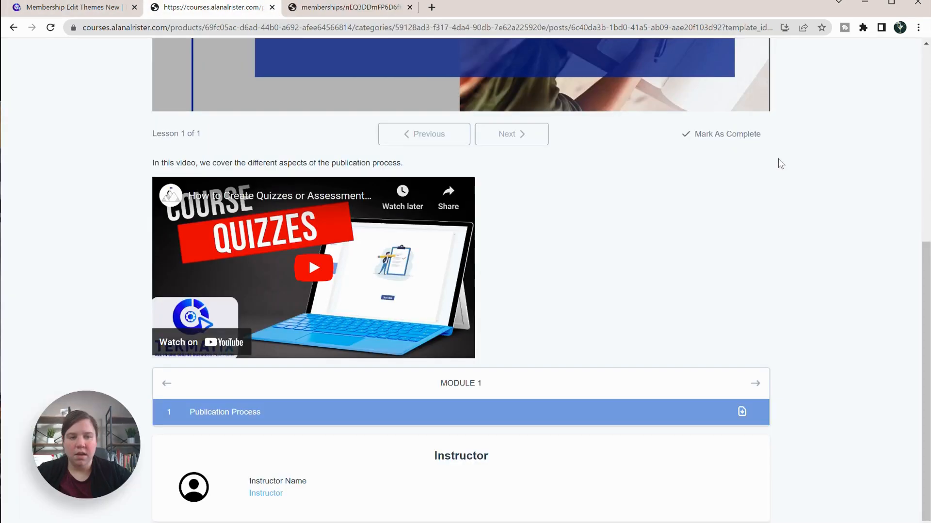
pyautogui.scroll(7, 472, 153)
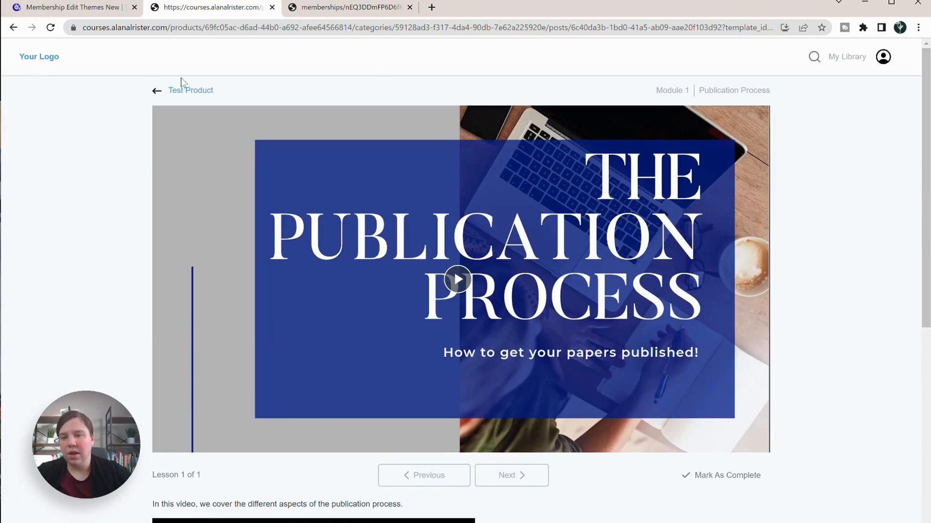
# Back in the theme gallery, preview the Neue theme and examine its module navigation, lesson video, embedded video and instructor section
pyautogui.click(75, 8)
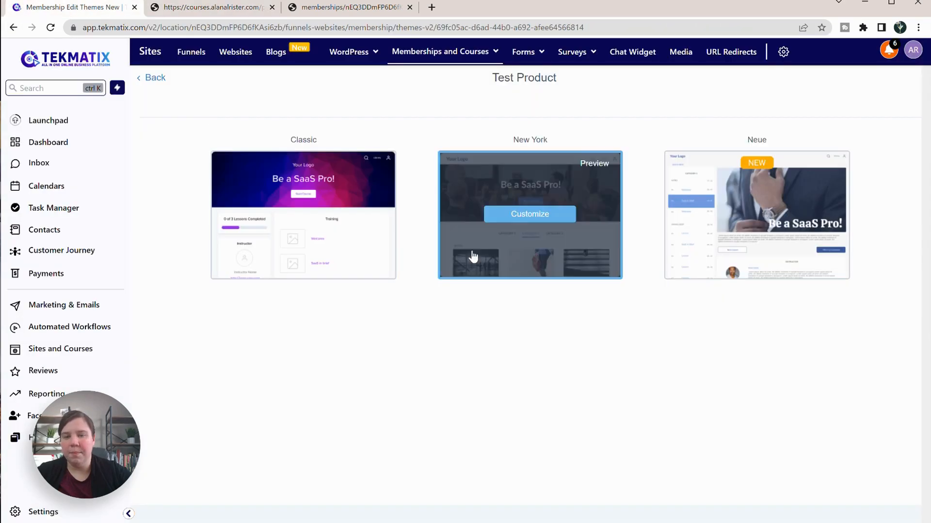
pyautogui.click(826, 163)
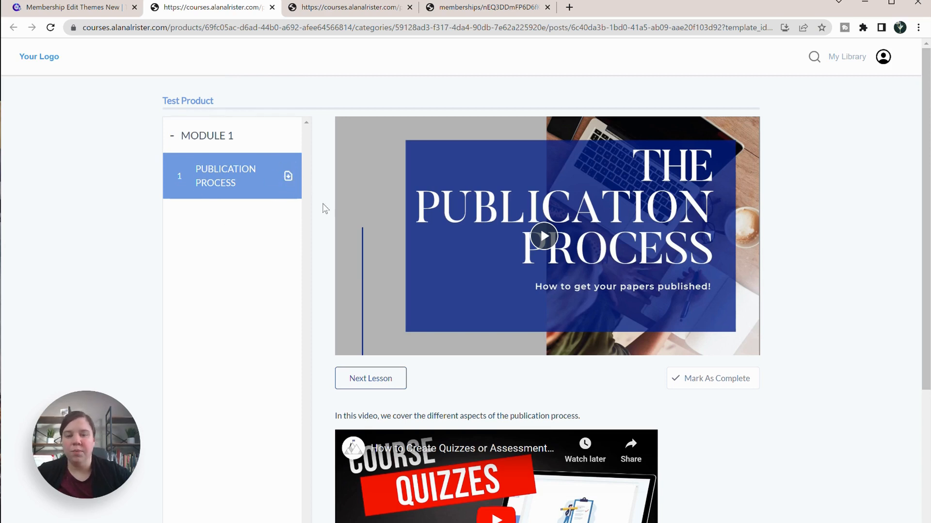
pyautogui.scroll(-2, 323, 208)
pyautogui.scroll(2, 323, 208)
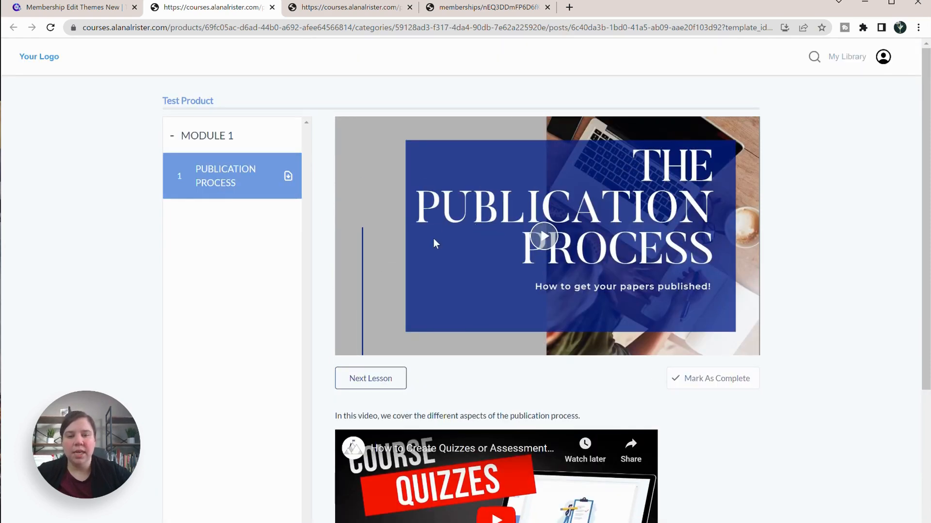
pyautogui.scroll(-4, 433, 239)
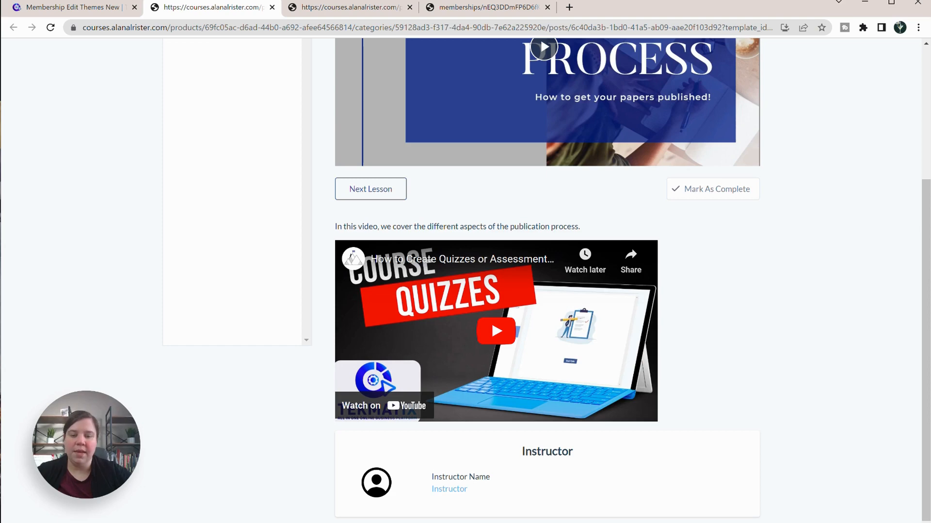
pyautogui.scroll(4, 491, 470)
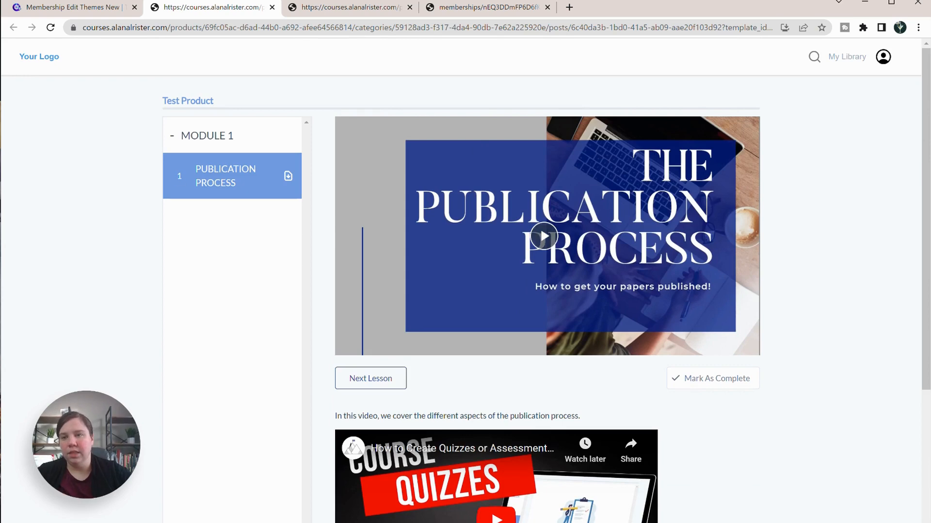
# Open the Neue theme for customization and examine its theme settings, Header section and the Lesson Body's font and button options
pyautogui.moveTo(775, 237)
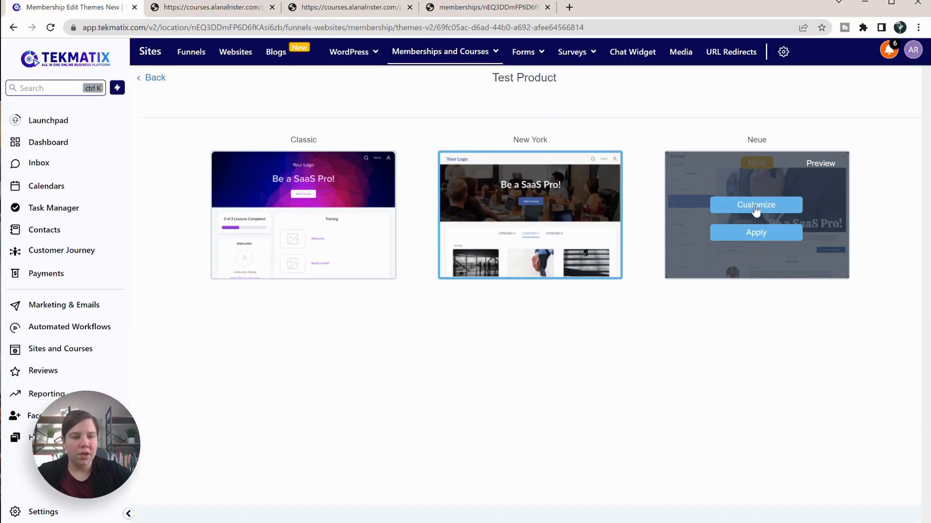
pyautogui.click(755, 206)
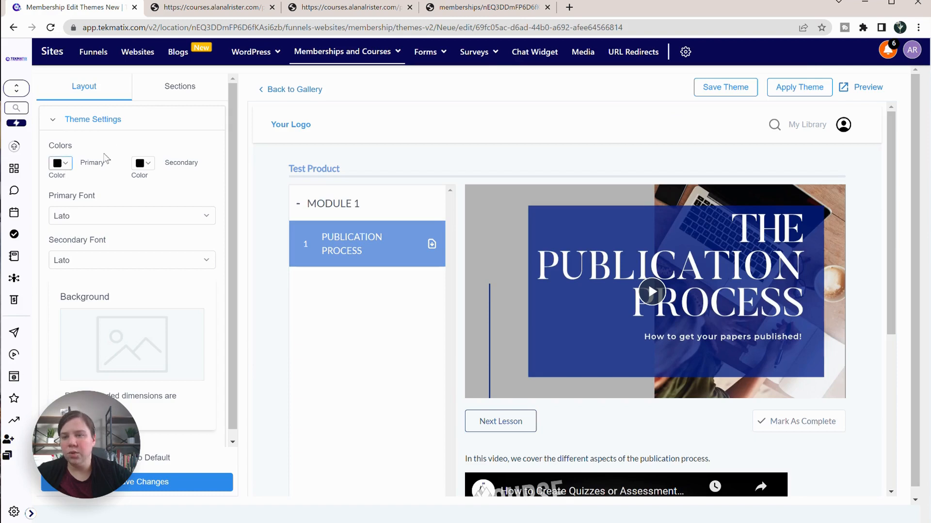
pyautogui.scroll(-1, 150, 194)
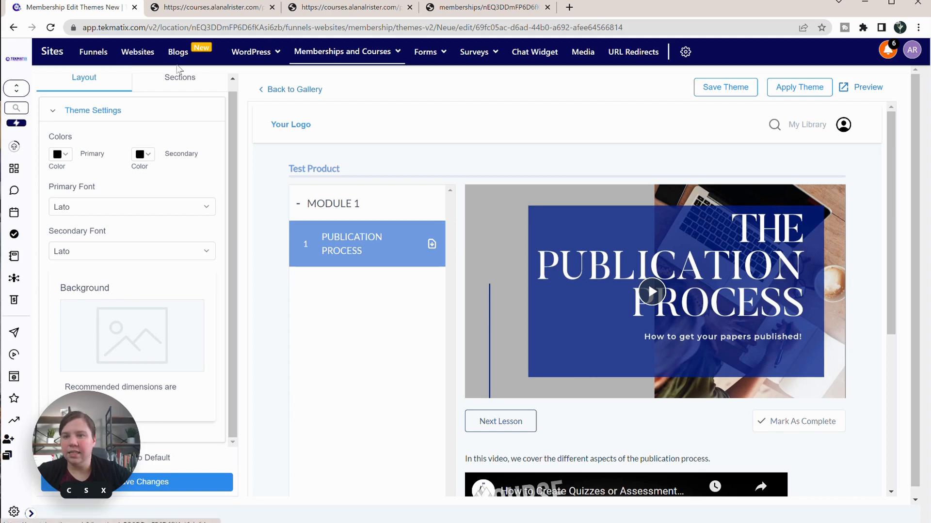
pyautogui.click(179, 86)
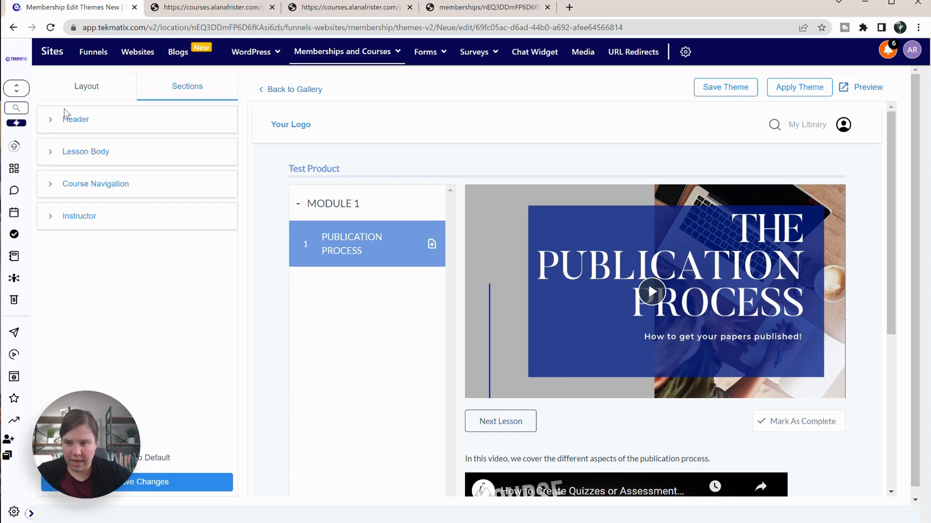
pyautogui.click(47, 125)
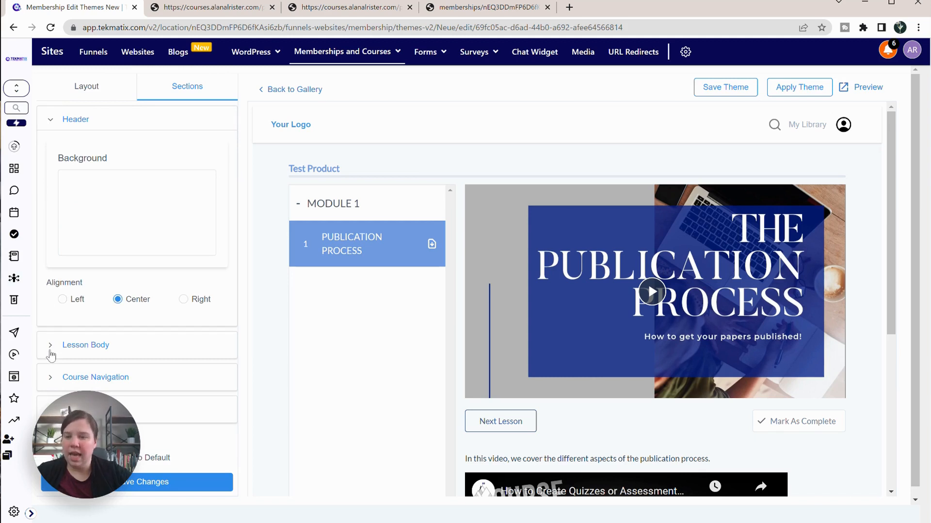
pyautogui.click(51, 345)
pyautogui.scroll(-6, 51, 356)
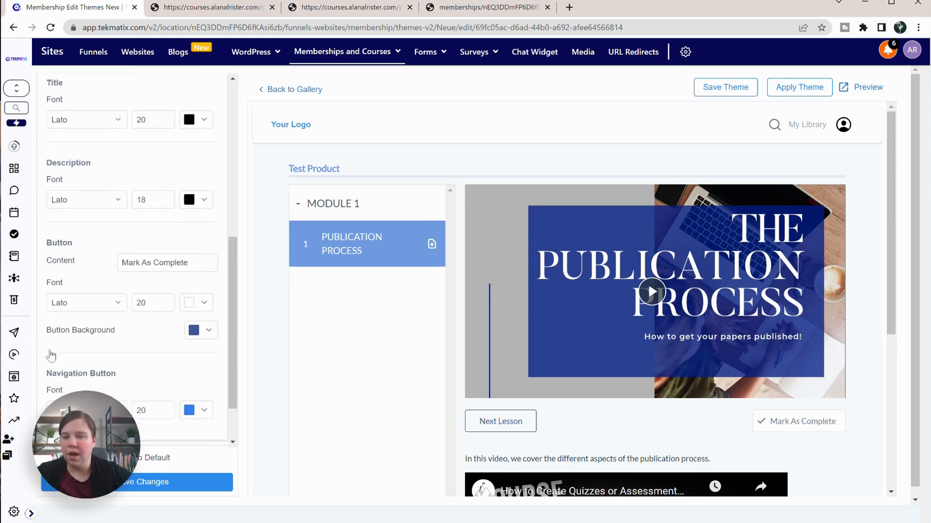
pyautogui.scroll(-3, 51, 356)
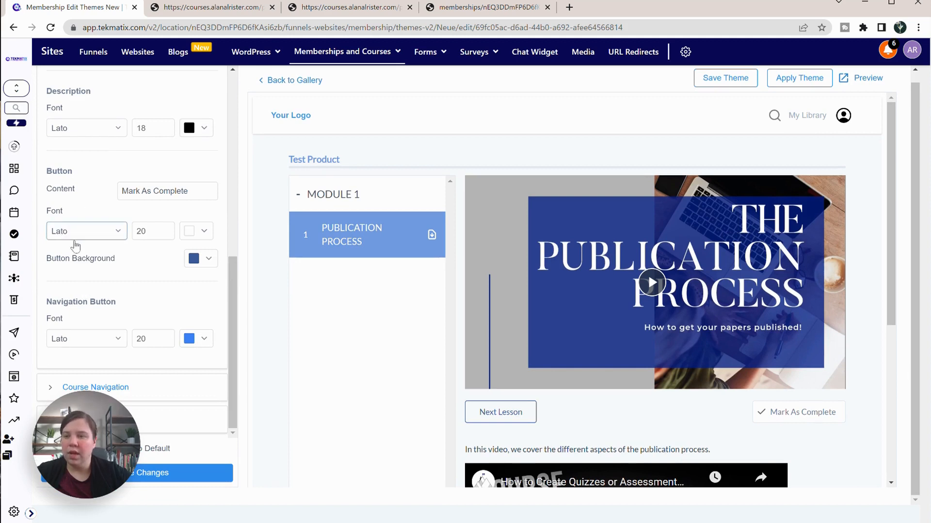
pyautogui.moveTo(201, 193); pyautogui.dragTo(90, 192)
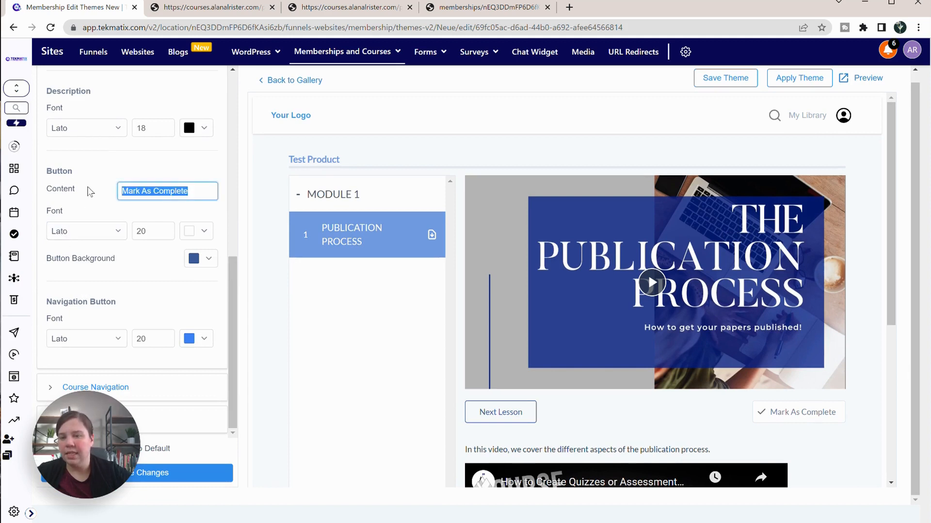
# Leave the Neue theme editor and return to the Test Product outline
pyautogui.scroll(5, 154, 179)
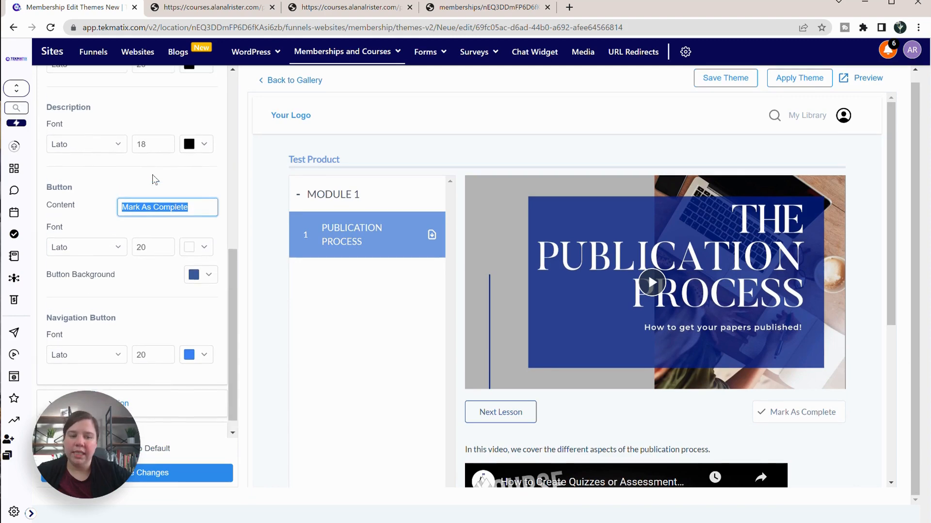
pyautogui.scroll(5, 153, 180)
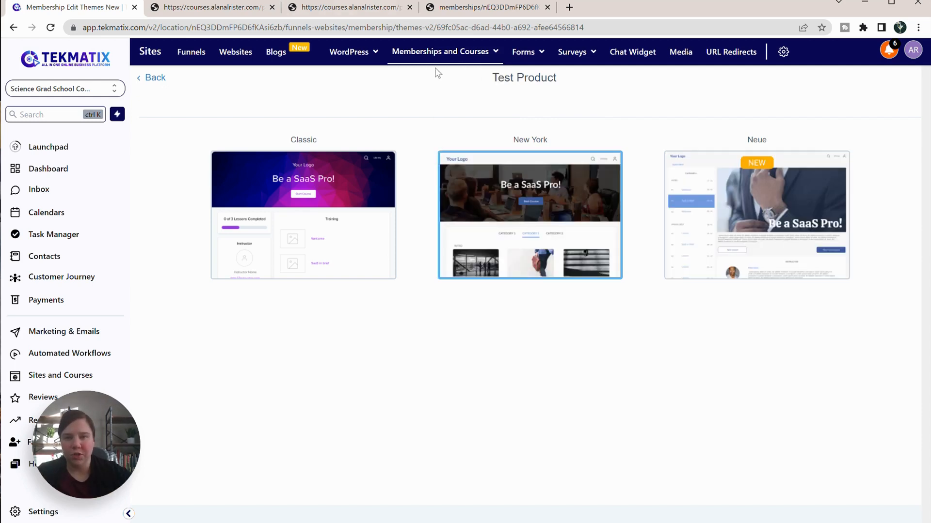
pyautogui.moveTo(443, 51)
pyautogui.click(465, 92)
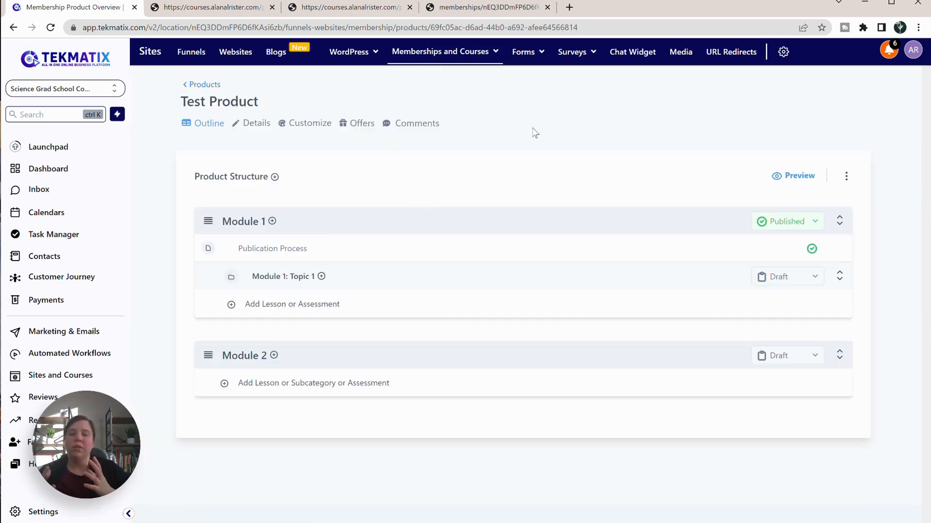